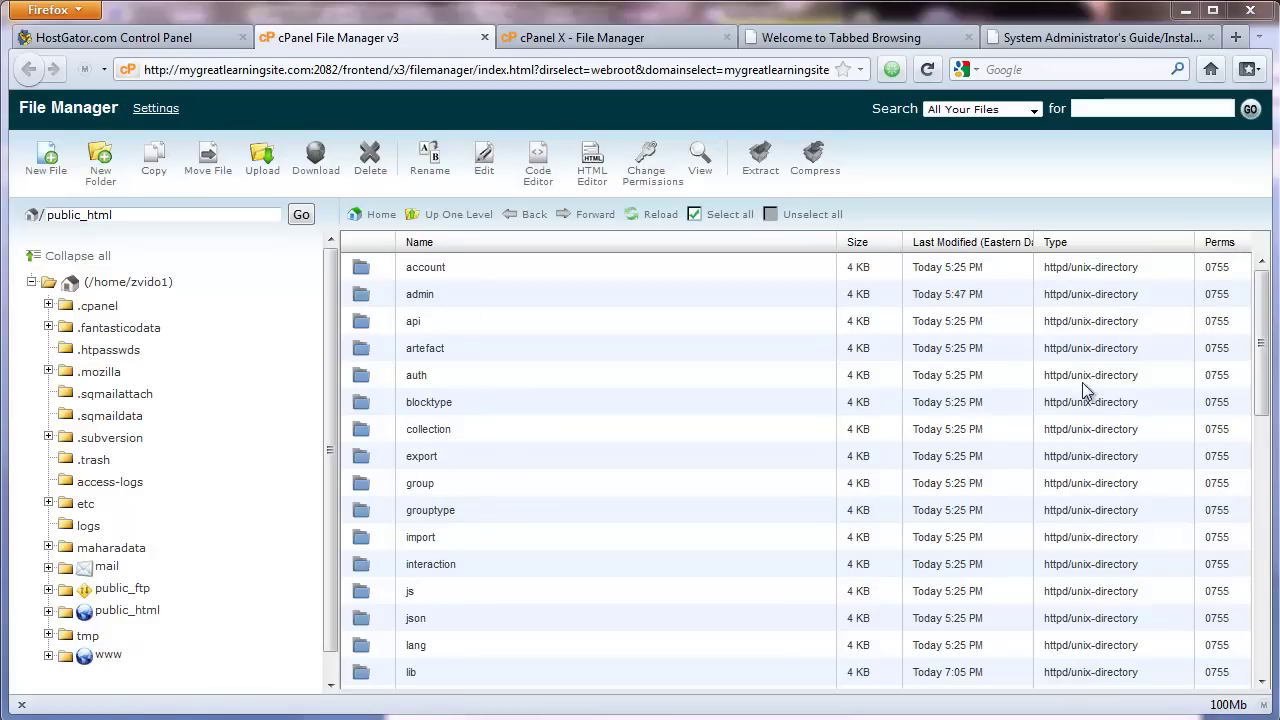
Step: Set up a copy of config-dist.php with destination /public_html/config.php
{"action": "left_click_drag", "start_coordinate": [1260, 363], "coordinate": [1261, 448]}
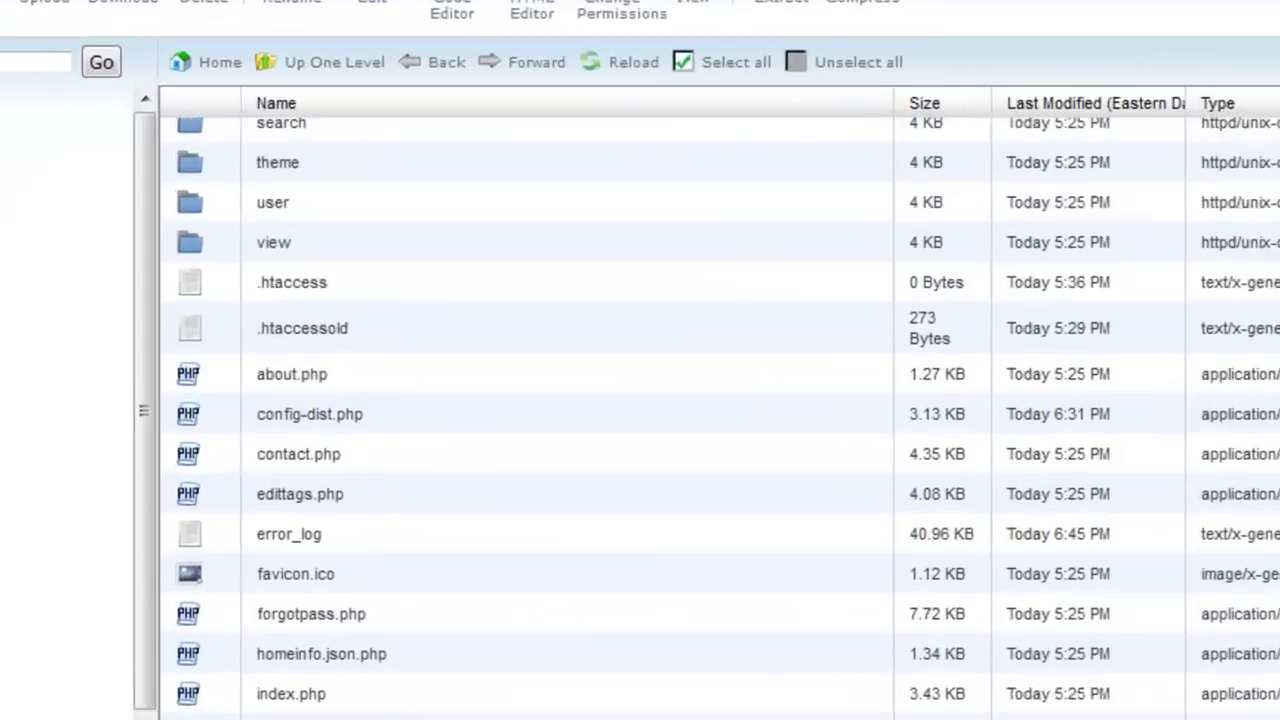
{"action": "scroll", "coordinate": [640, 400], "scroll_direction": "down", "scroll_amount": 1}
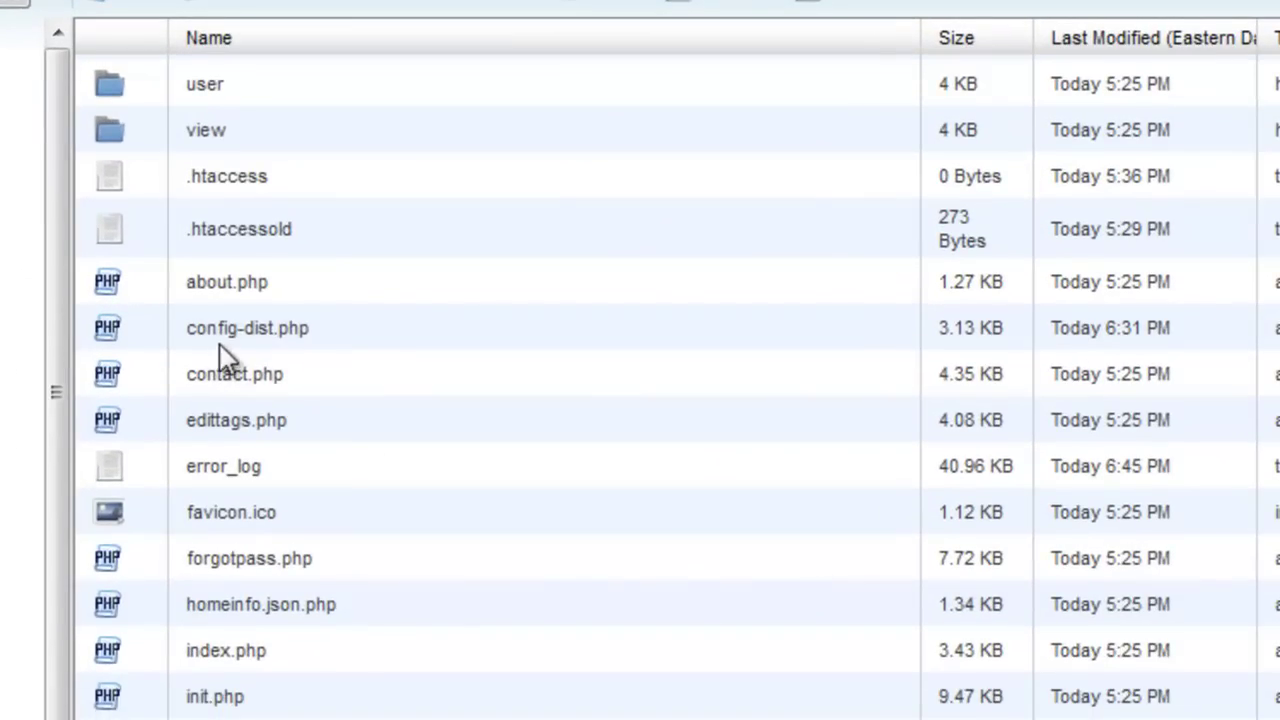
{"action": "left_click", "coordinate": [226, 333]}
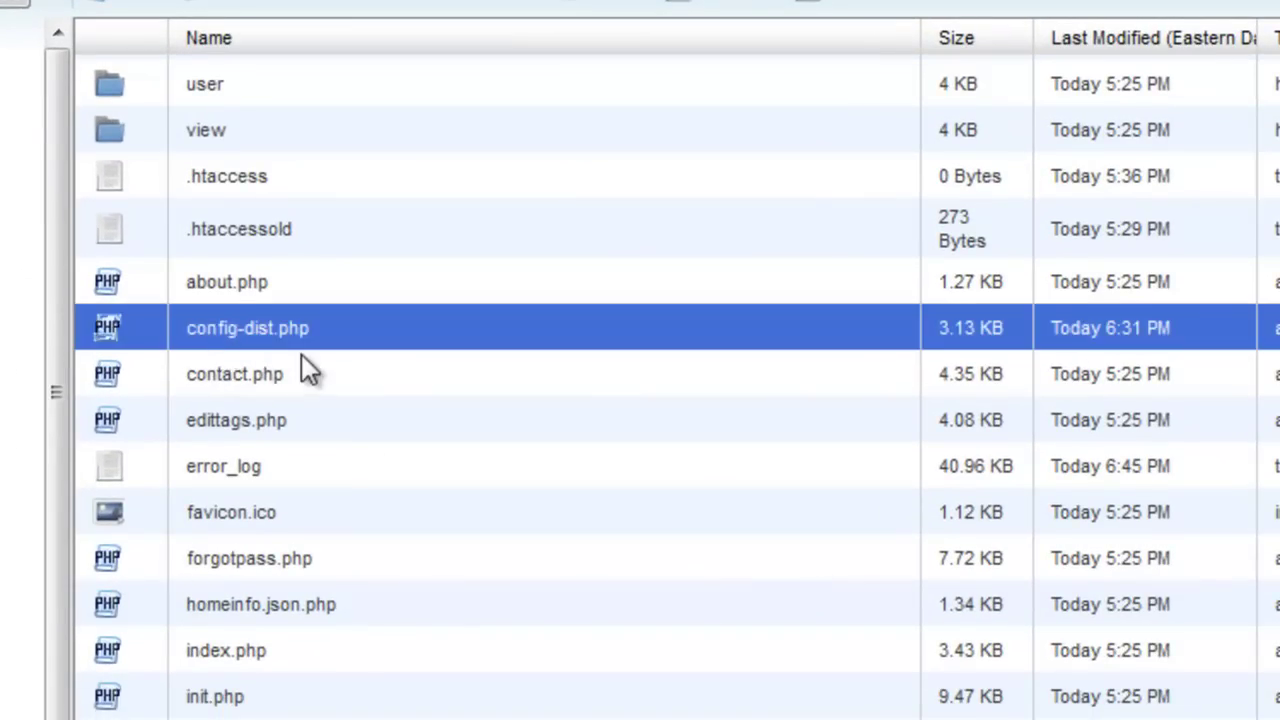
{"action": "right_click", "coordinate": [266, 332]}
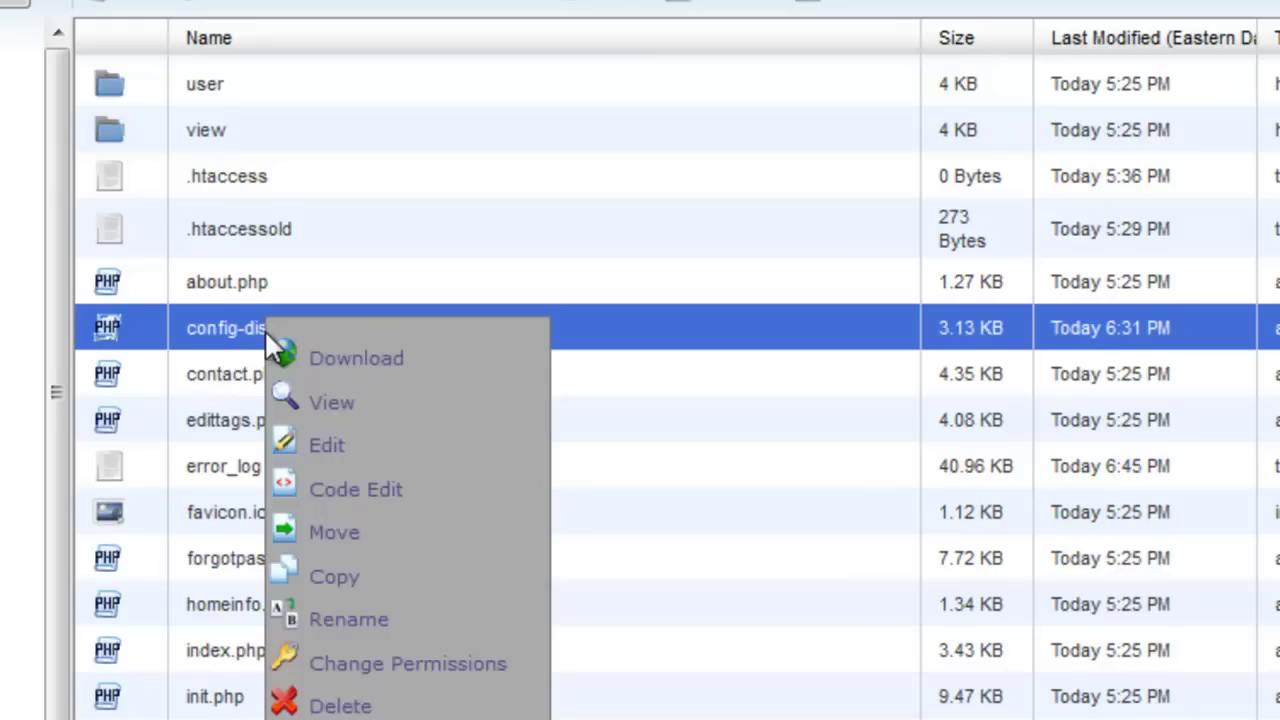
{"action": "left_click", "coordinate": [345, 580]}
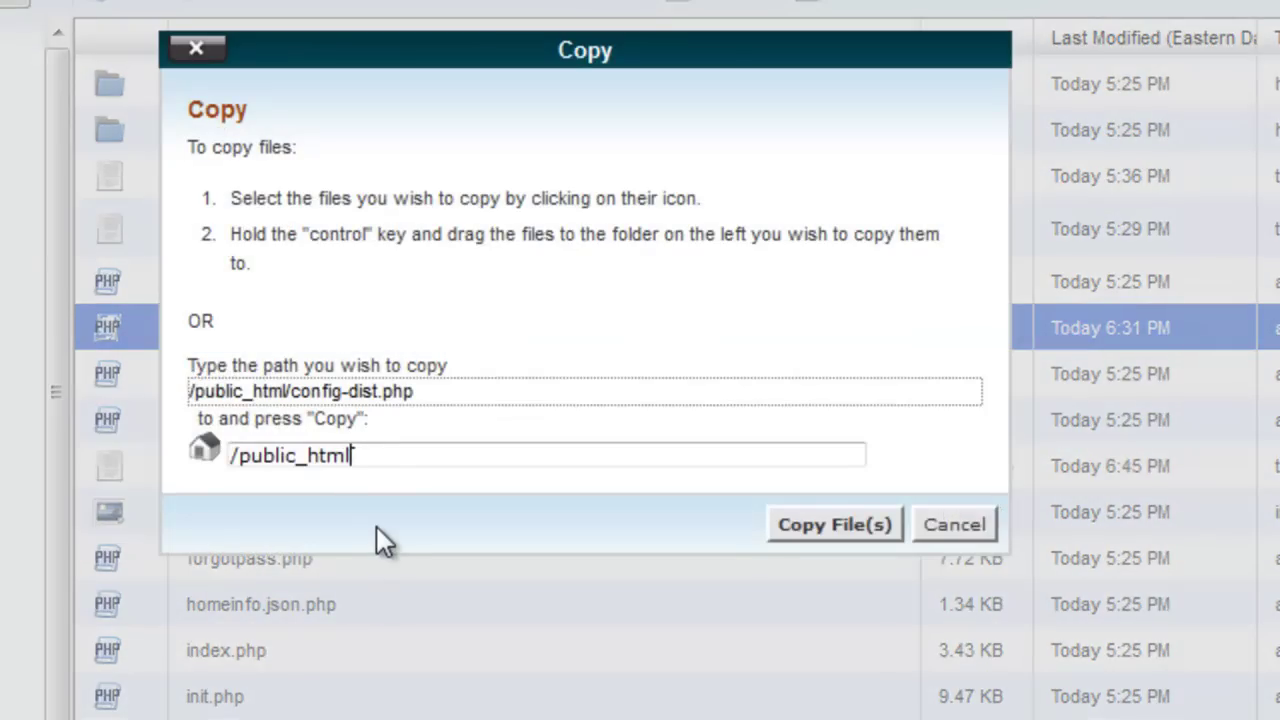
{"action": "type", "text": "/config.php"}
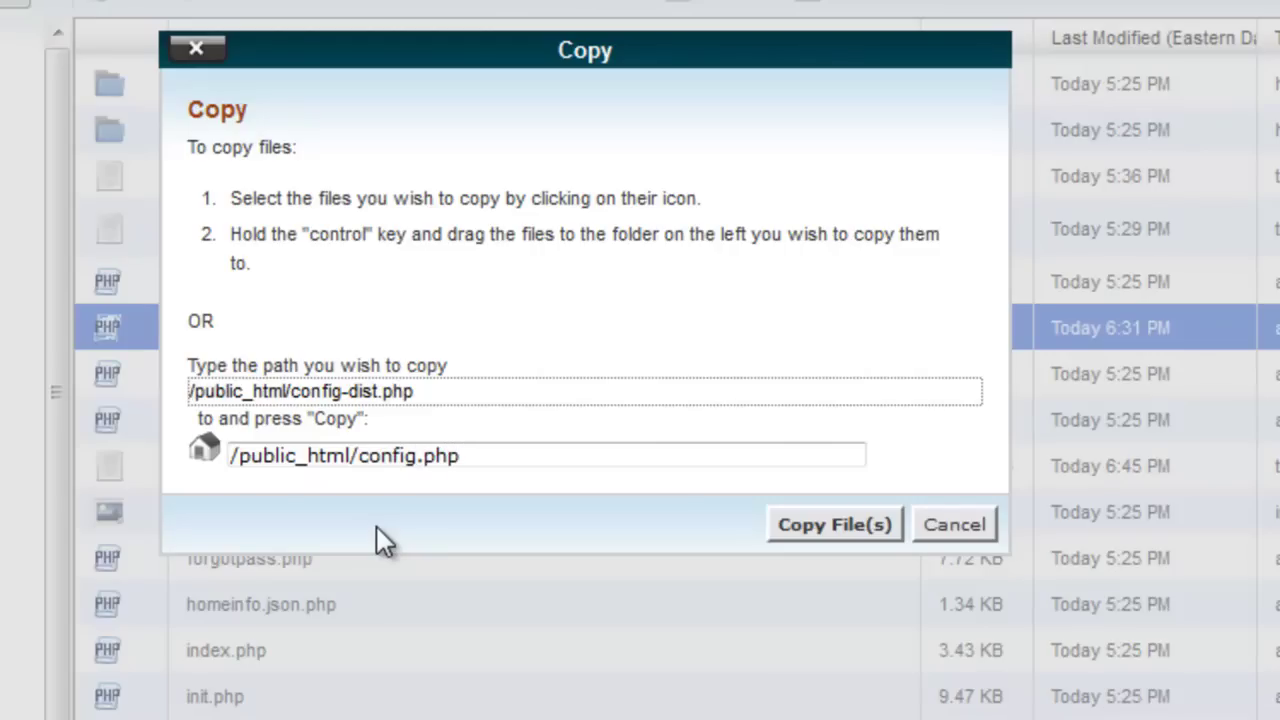
Step: Create config.php from config-dist.php and open it in the text editor
{"action": "left_click", "coordinate": [824, 530]}
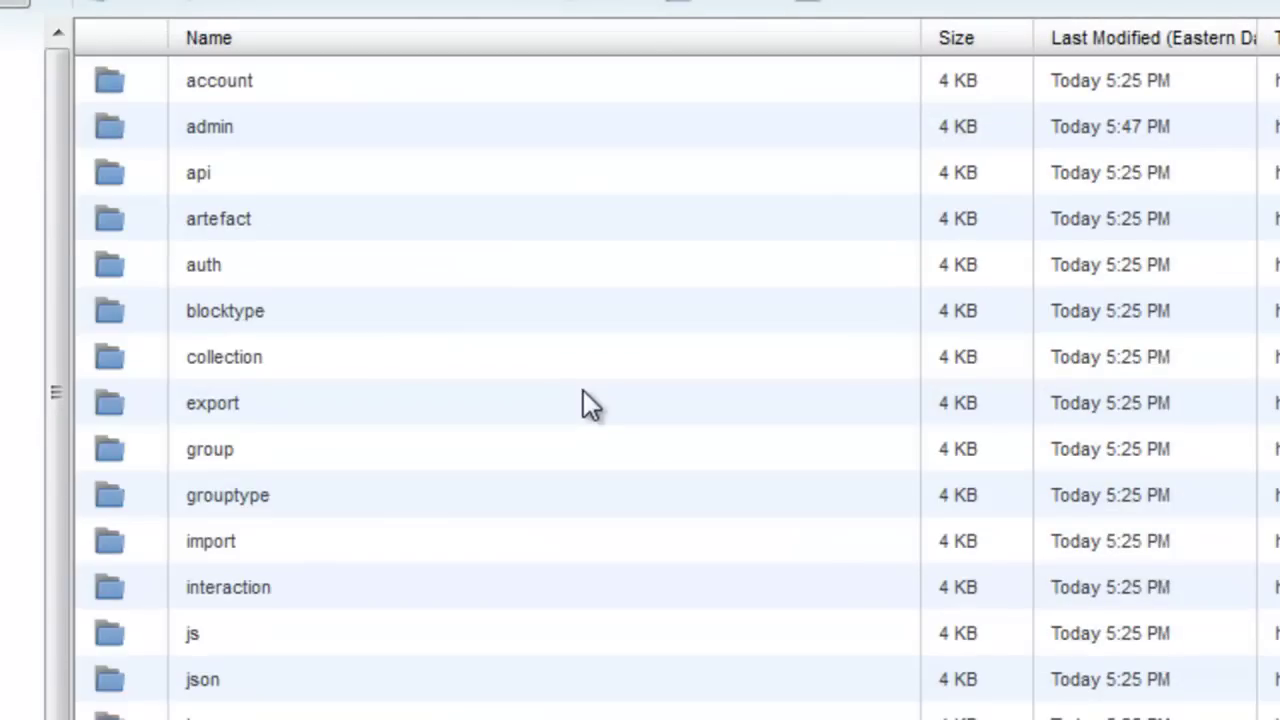
{"action": "scroll", "coordinate": [583, 390], "scroll_direction": "down", "scroll_amount": 3}
{"action": "scroll", "coordinate": [581, 390], "scroll_direction": "down", "scroll_amount": 5}
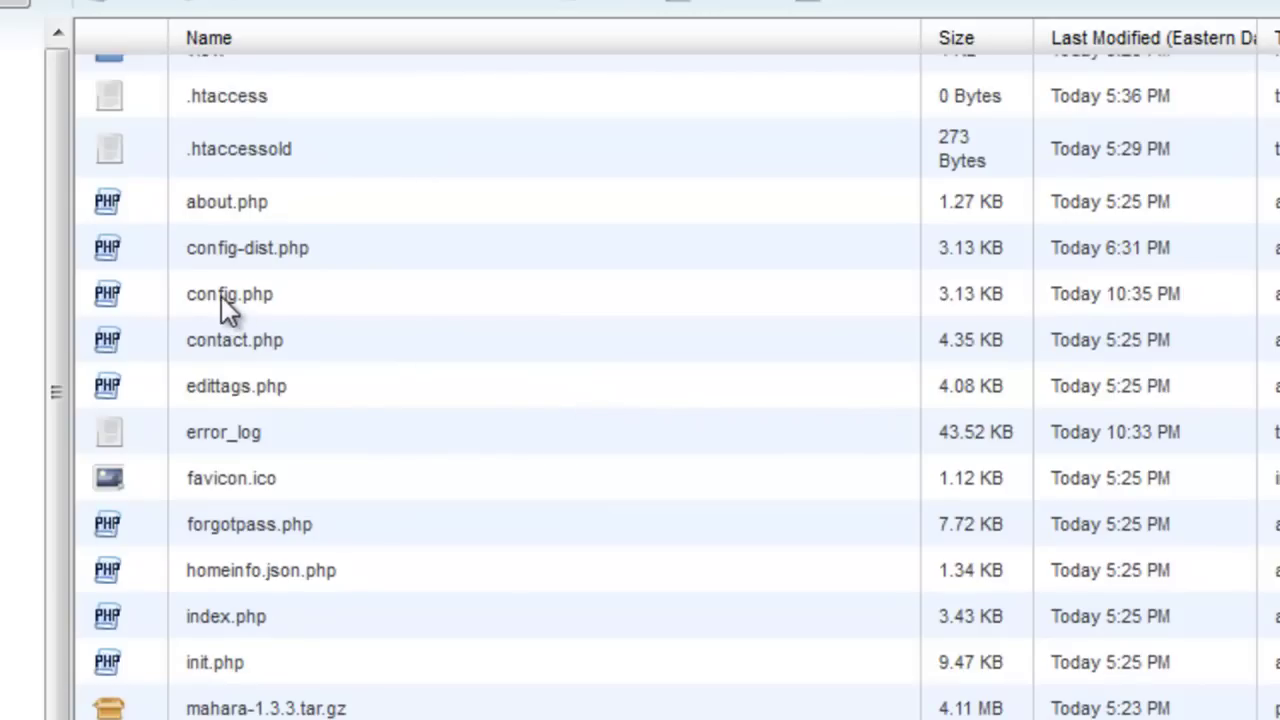
{"action": "right_click", "coordinate": [221, 296]}
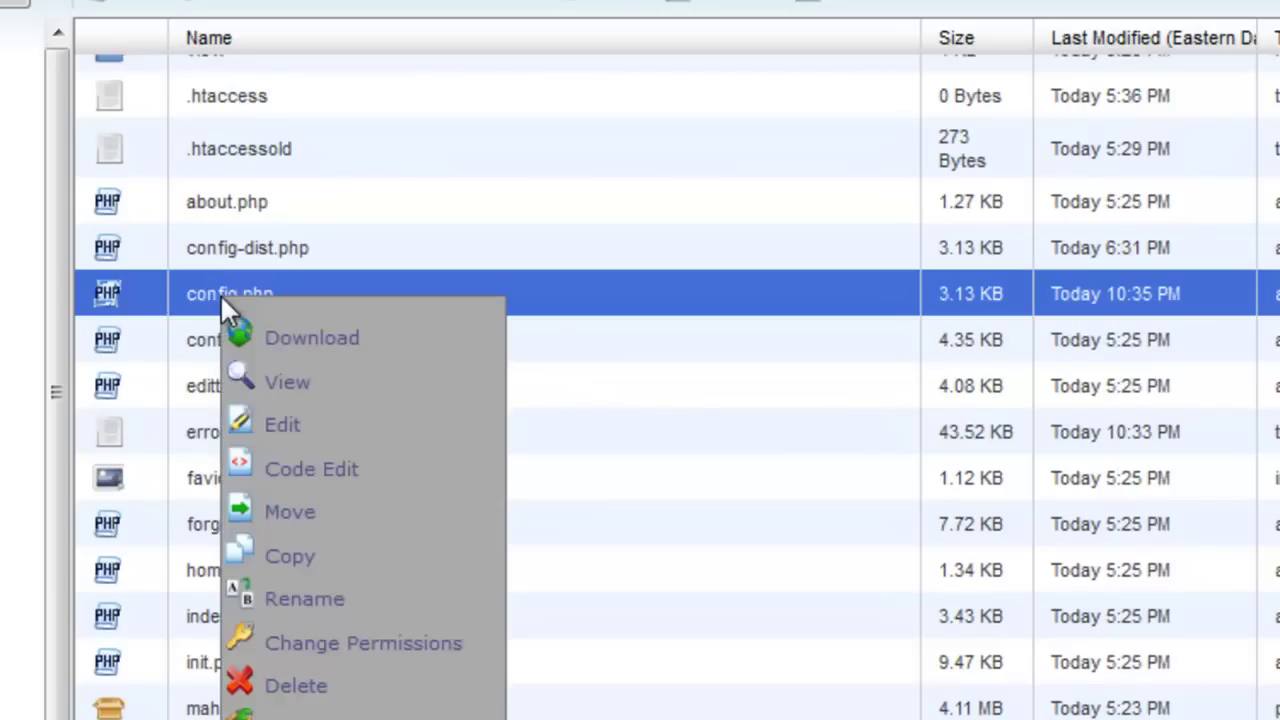
{"action": "left_click", "coordinate": [281, 430]}
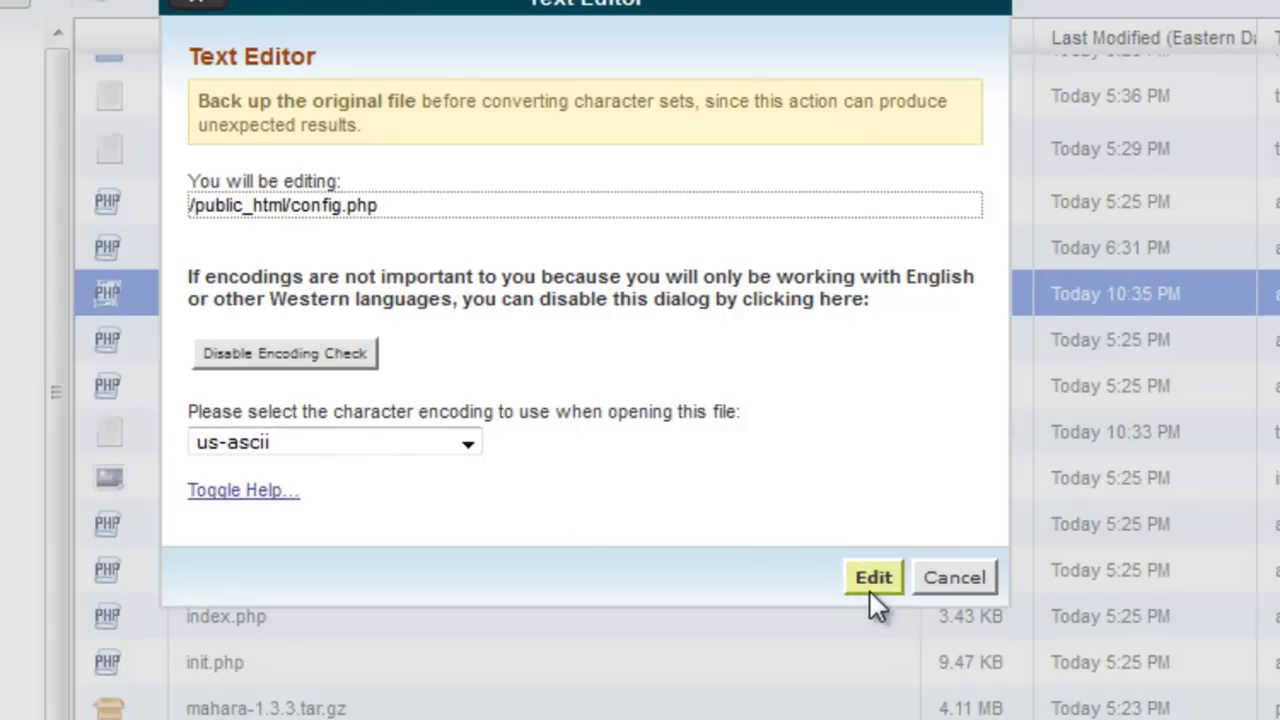
{"action": "left_click", "coordinate": [881, 581]}
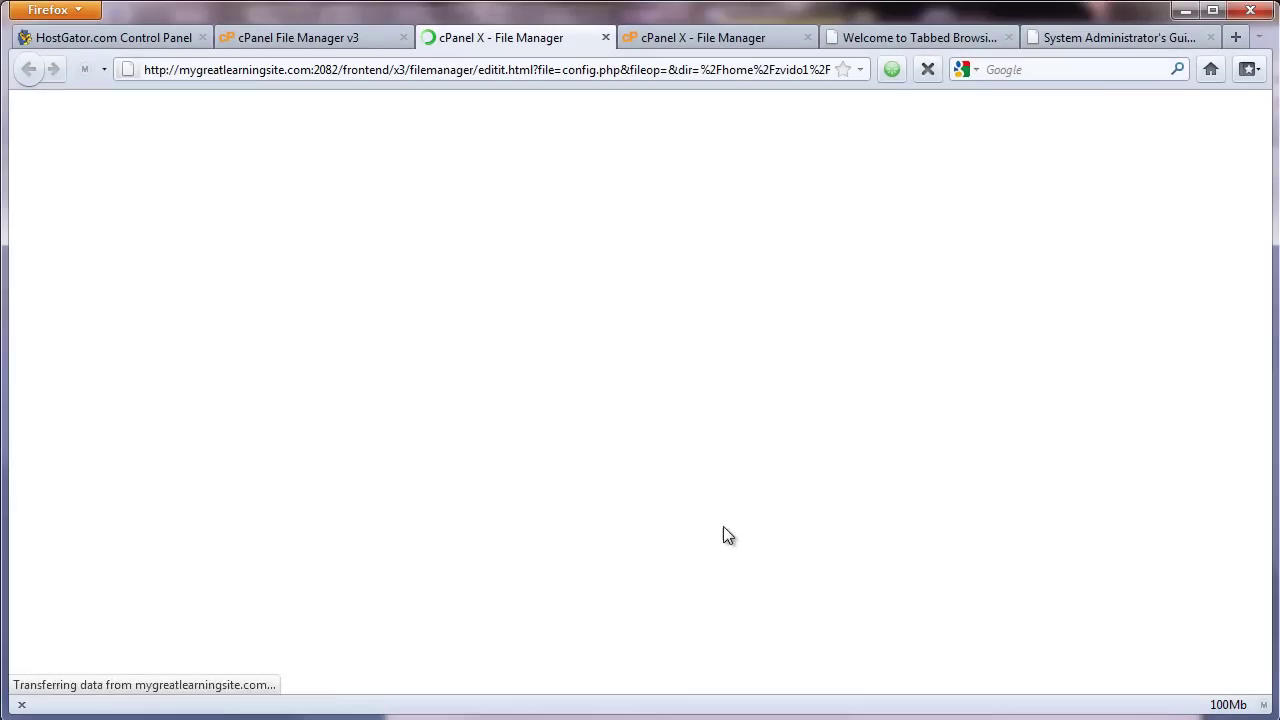
Step: Replace 'postgres8' with 'mysql5' as the dbtype value in config.php
{"action": "scroll", "coordinate": [437, 306], "scroll_direction": "down", "scroll_amount": 5}
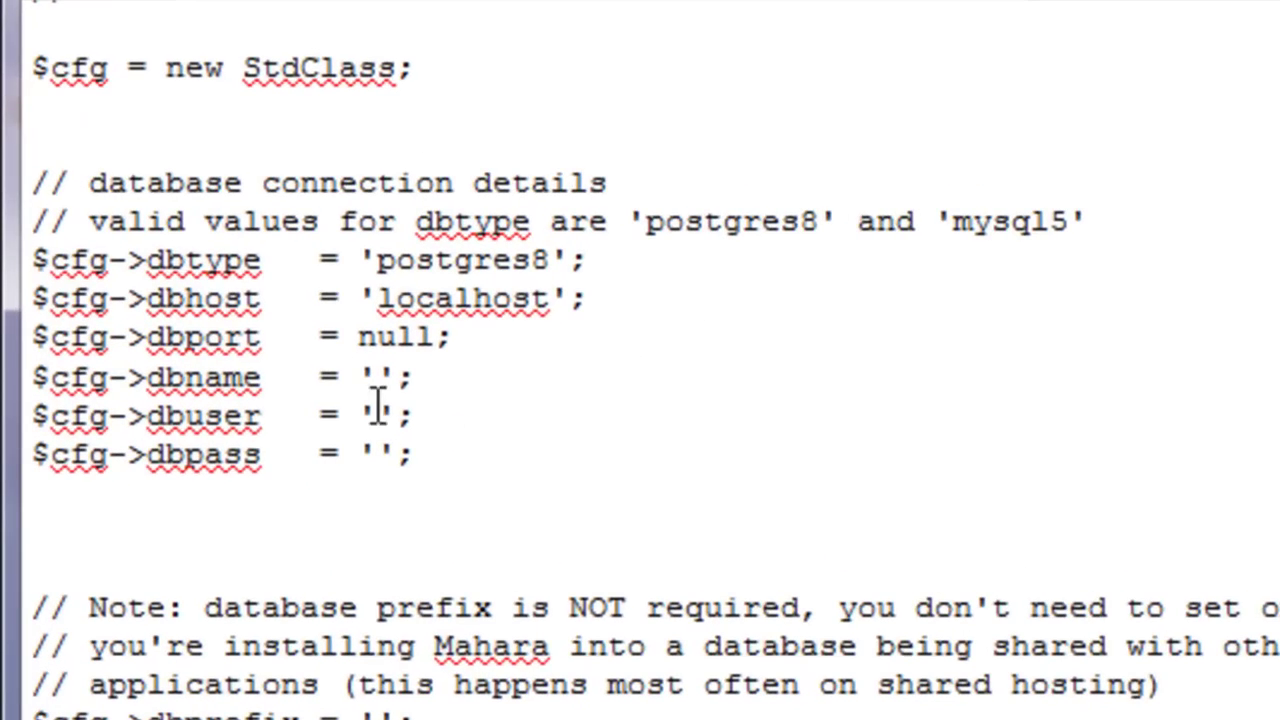
{"action": "double_click", "coordinate": [990, 218]}
{"action": "right_click", "coordinate": [990, 214]}
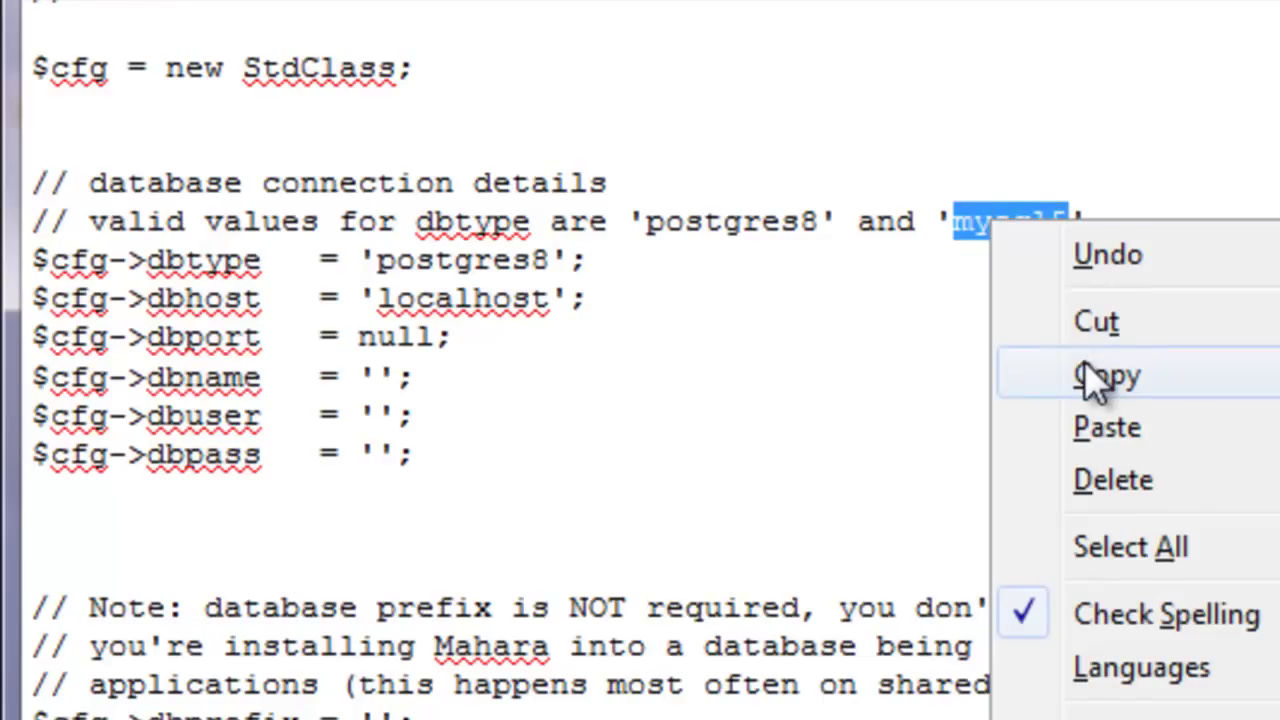
{"action": "left_click", "coordinate": [1006, 370]}
{"action": "double_click", "coordinate": [478, 258]}
{"action": "right_click", "coordinate": [478, 256]}
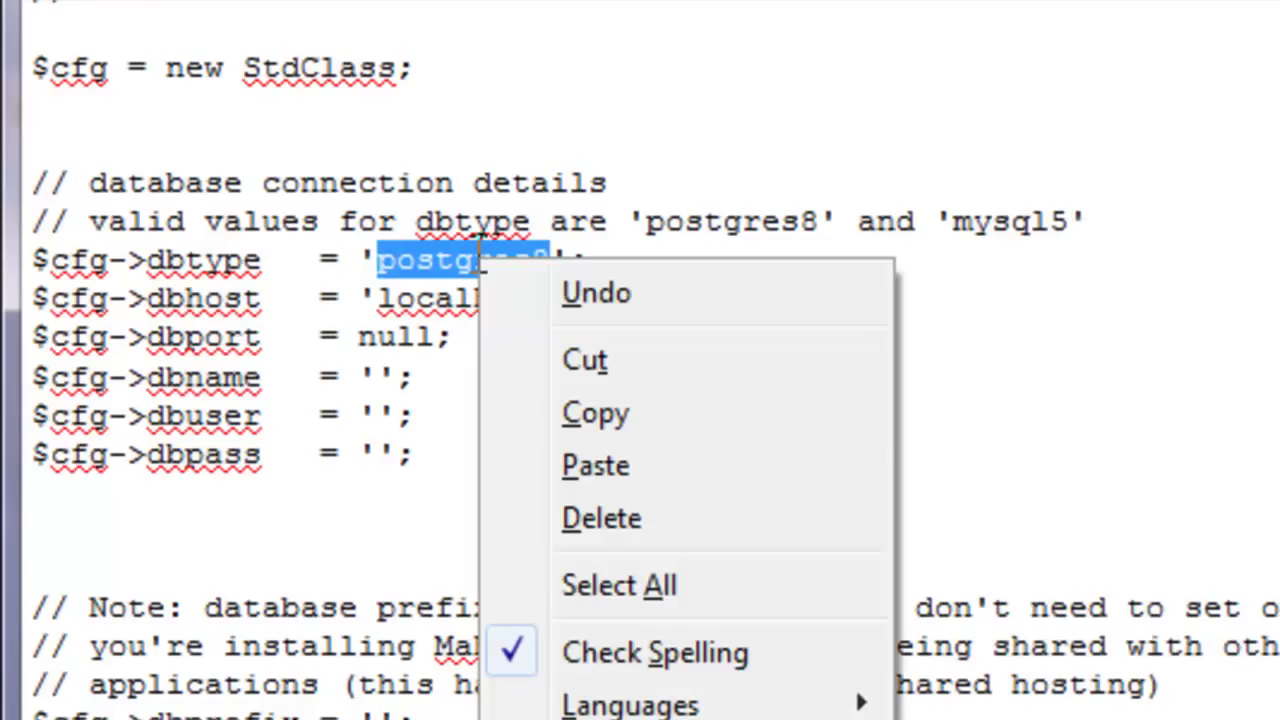
{"action": "left_click", "coordinate": [642, 463]}
{"action": "scroll", "coordinate": [640, 460], "scroll_direction": "down", "scroll_amount": 1}
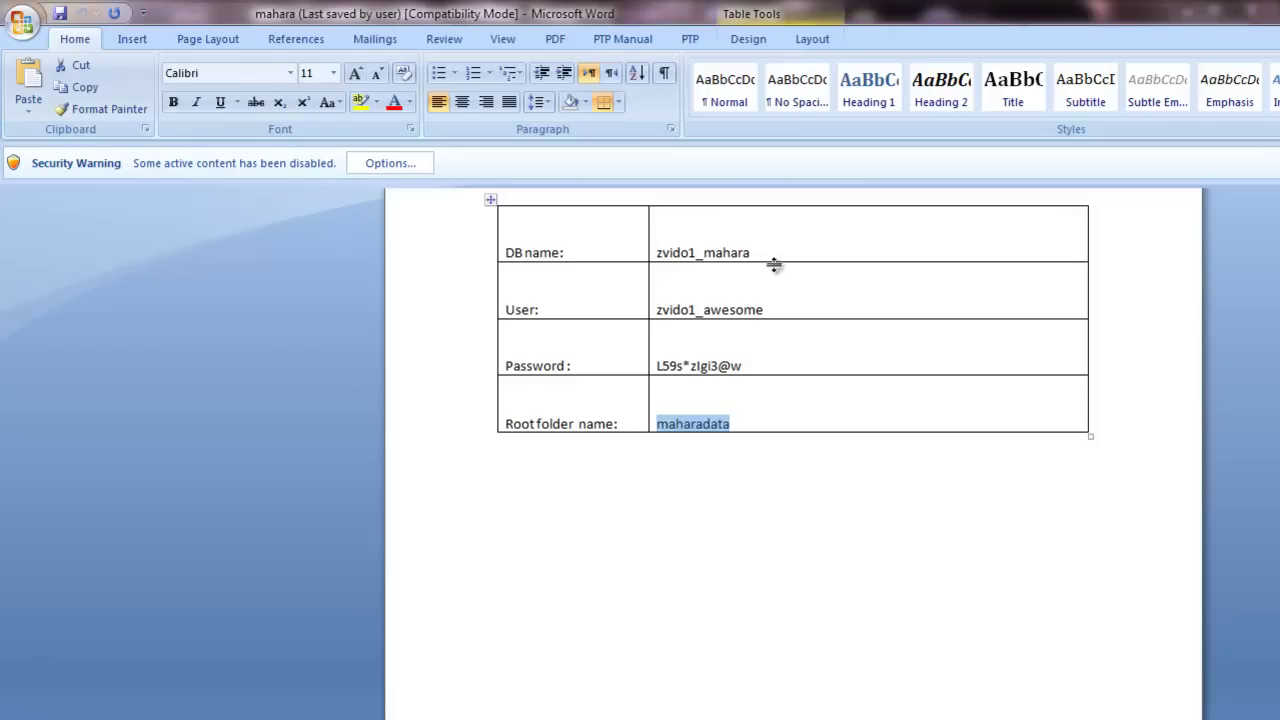
Step: Paste the database name from the Word table into config.php's dbname value
{"action": "left_click_drag", "start_coordinate": [749, 250], "coordinate": [674, 258]}
{"action": "right_click", "coordinate": [676, 258]}
{"action": "left_click", "coordinate": [700, 288]}
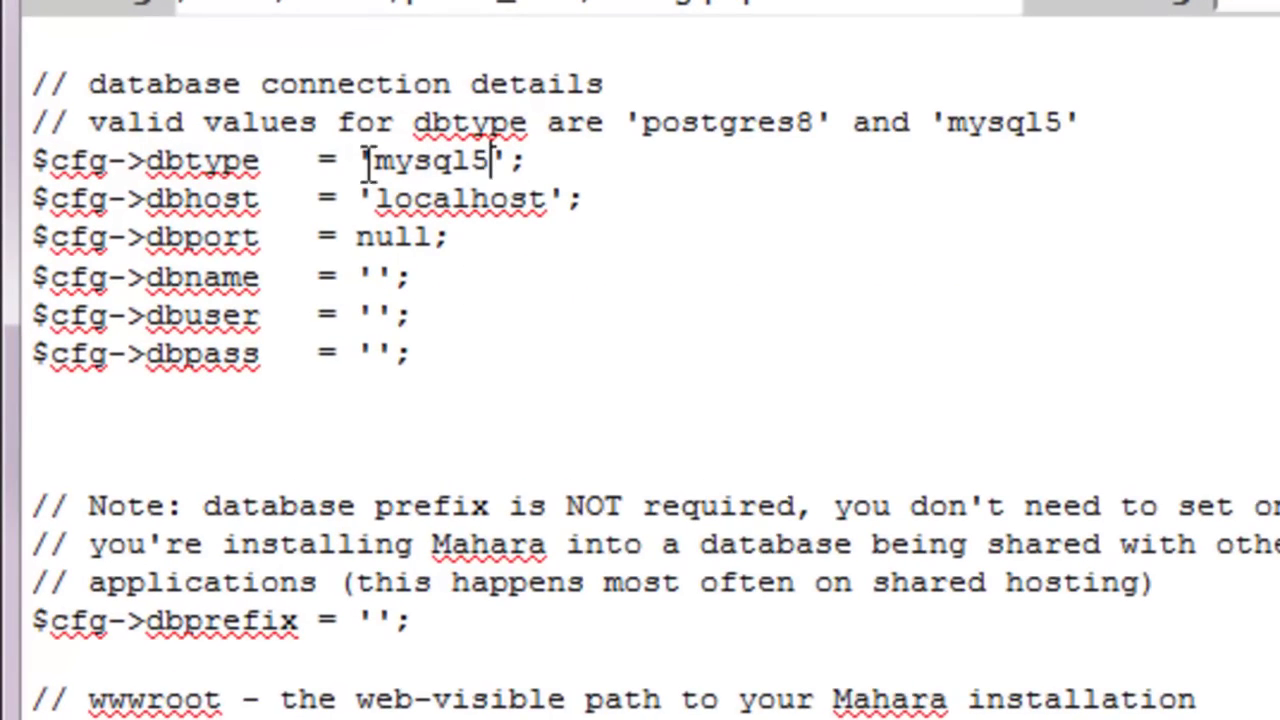
{"action": "right_click", "coordinate": [374, 277]}
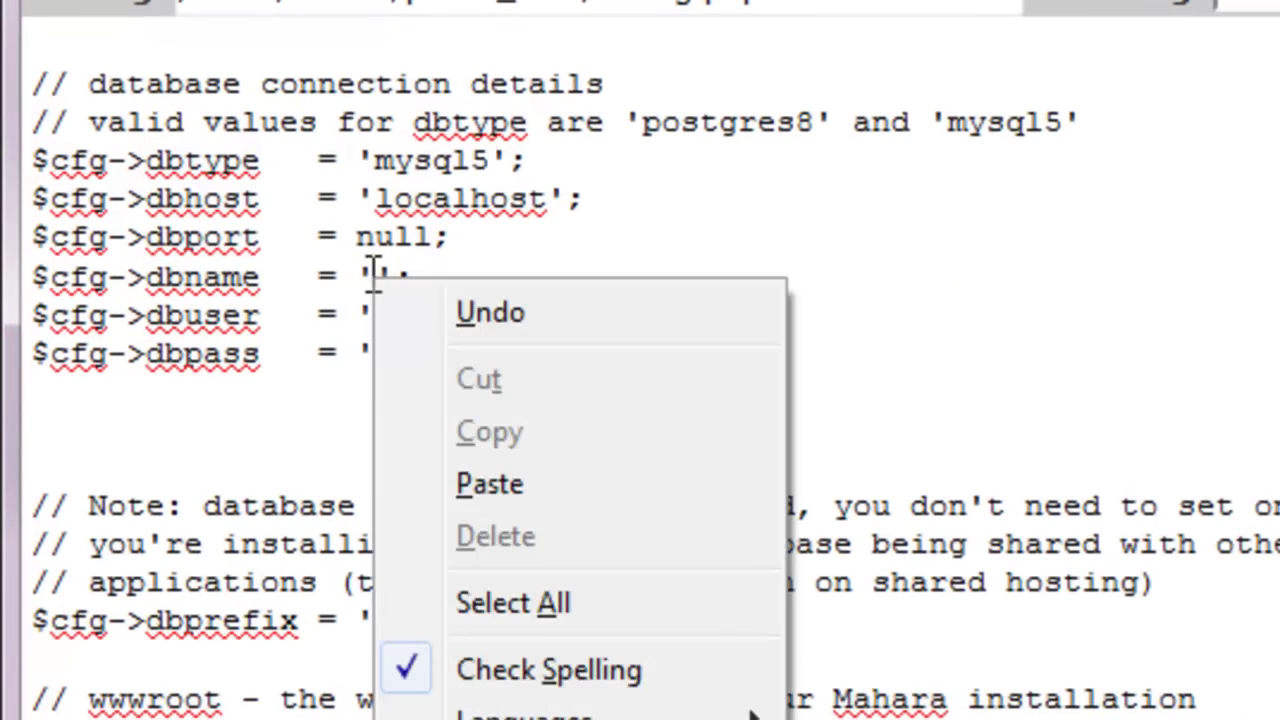
{"action": "left_click", "coordinate": [516, 497]}
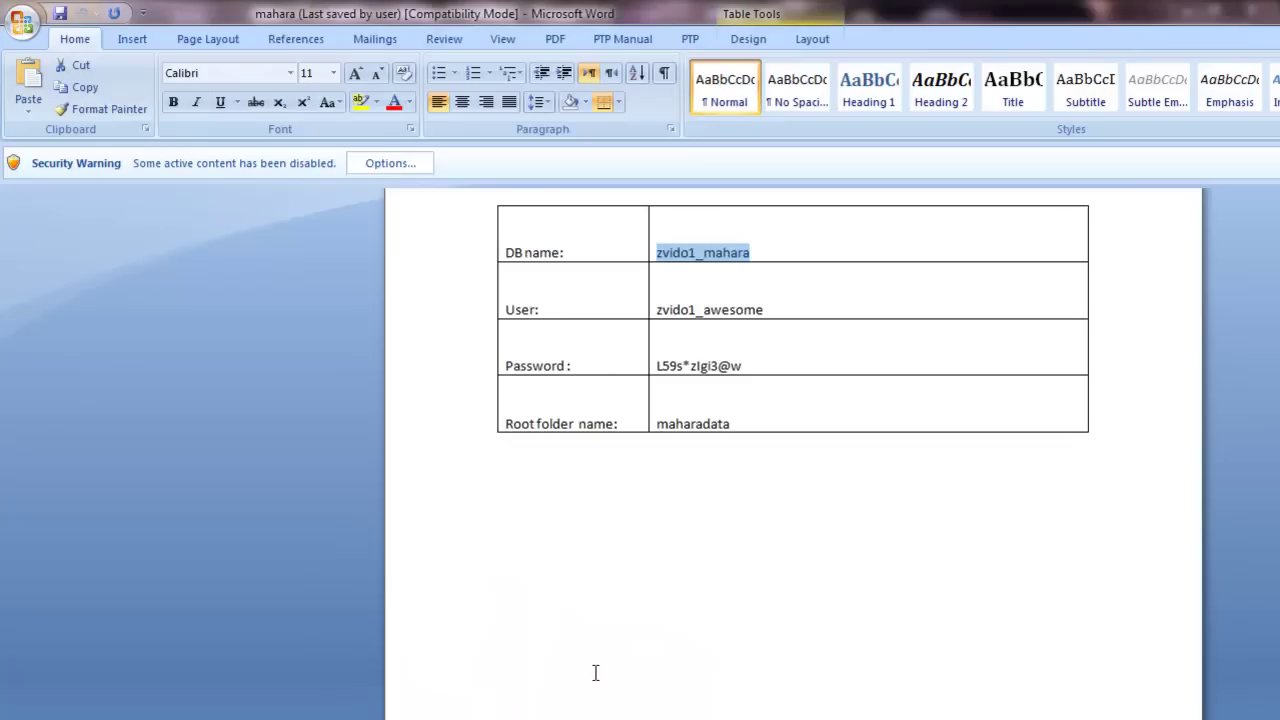
Step: Paste the database user name from the Word table into the dbuser value
{"action": "left_click_drag", "start_coordinate": [763, 310], "coordinate": [658, 308]}
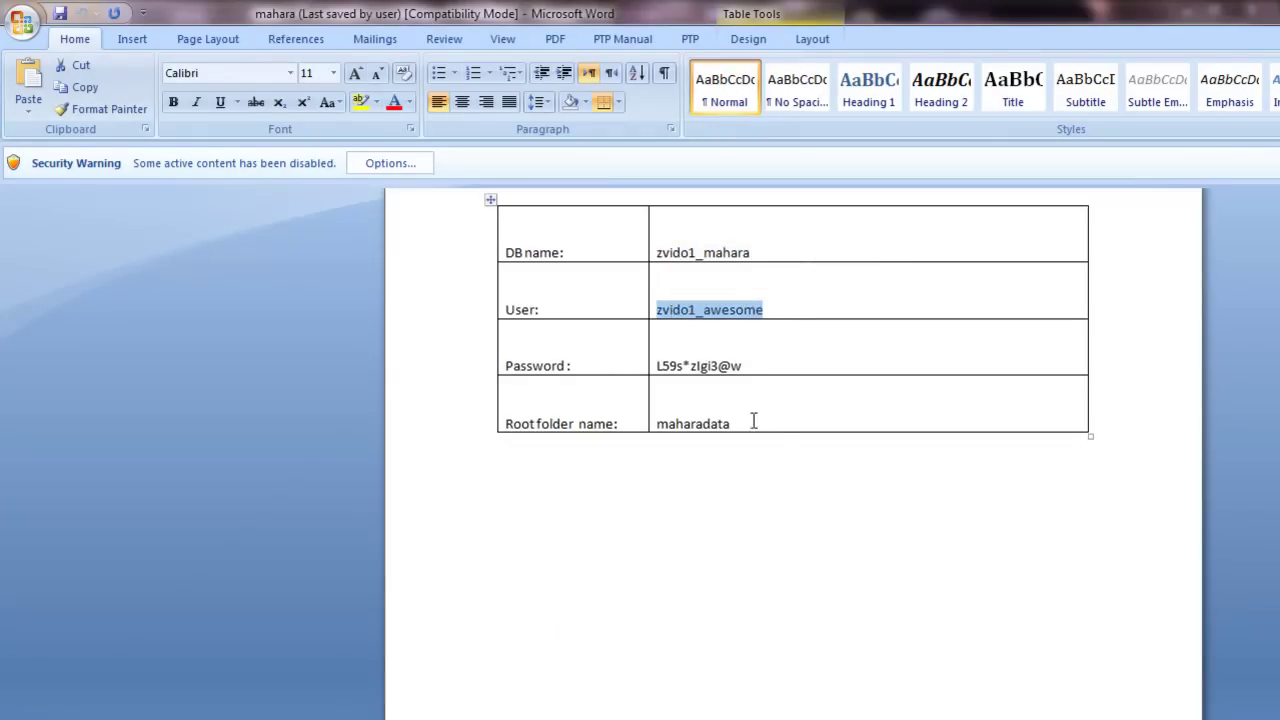
{"action": "right_click", "coordinate": [689, 310]}
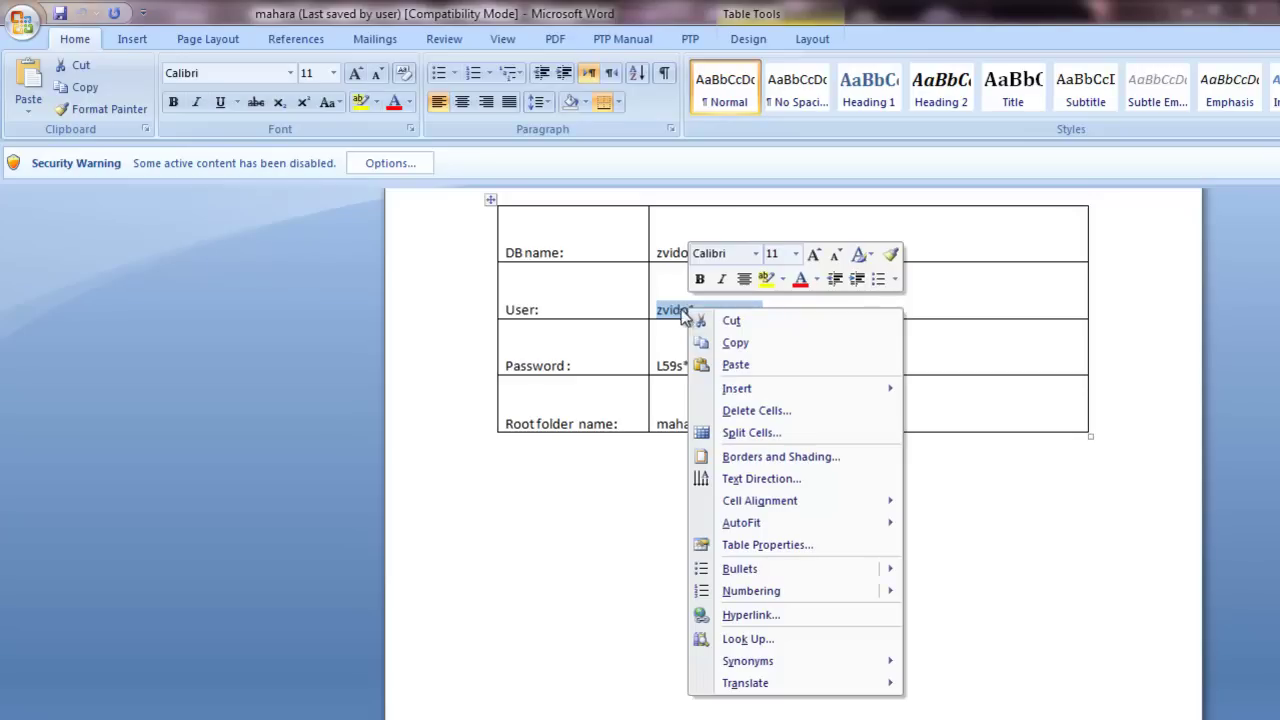
{"action": "left_click", "coordinate": [722, 344]}
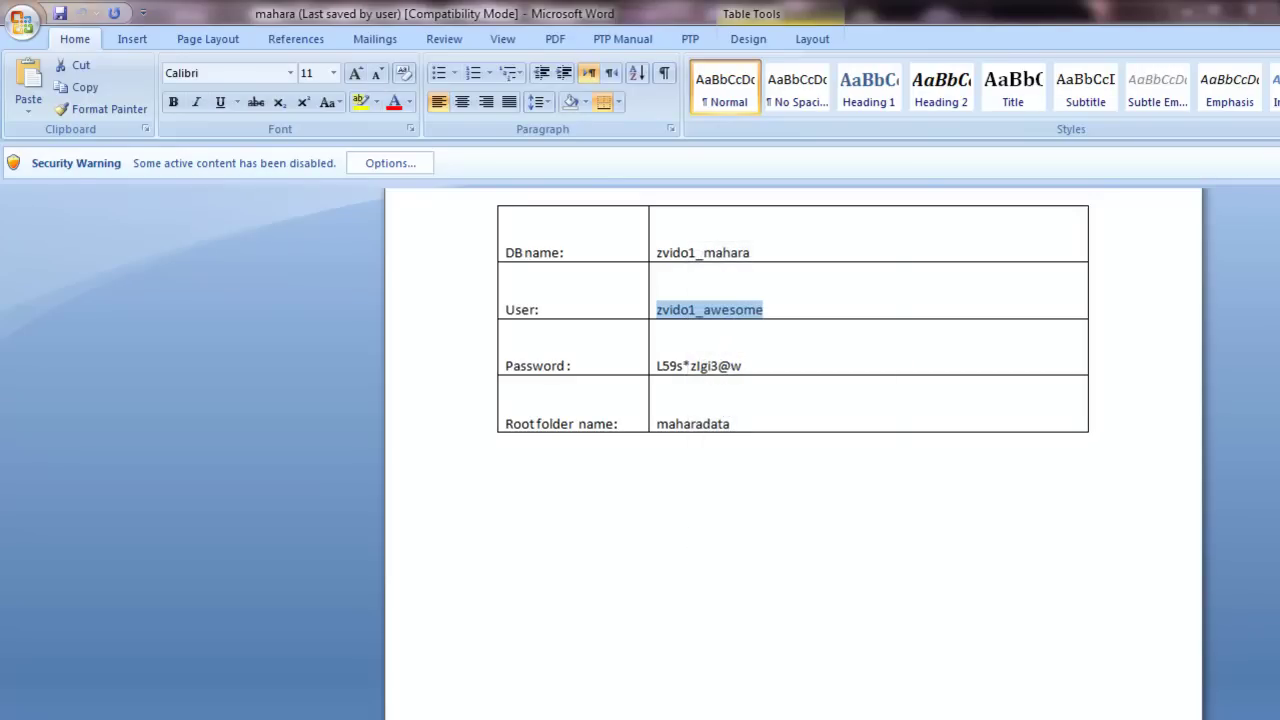
{"action": "left_click", "coordinate": [525, 705]}
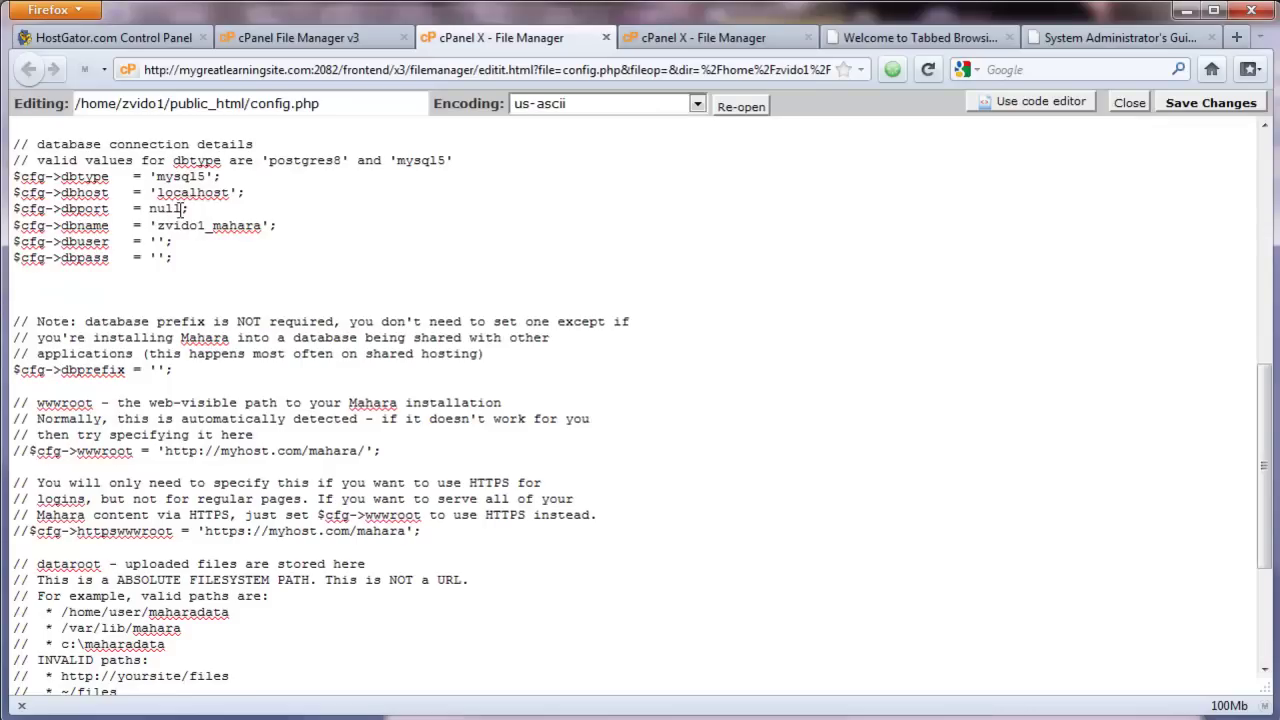
{"action": "right_click", "coordinate": [160, 242]}
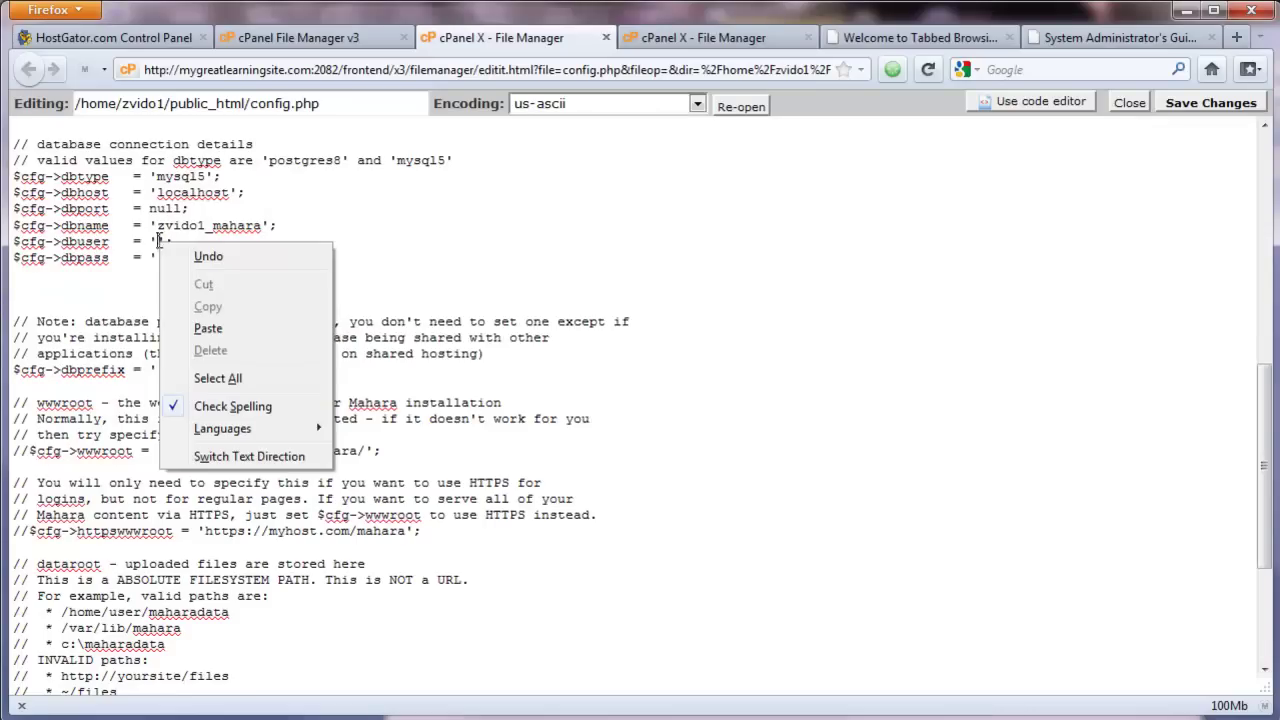
{"action": "left_click", "coordinate": [222, 329]}
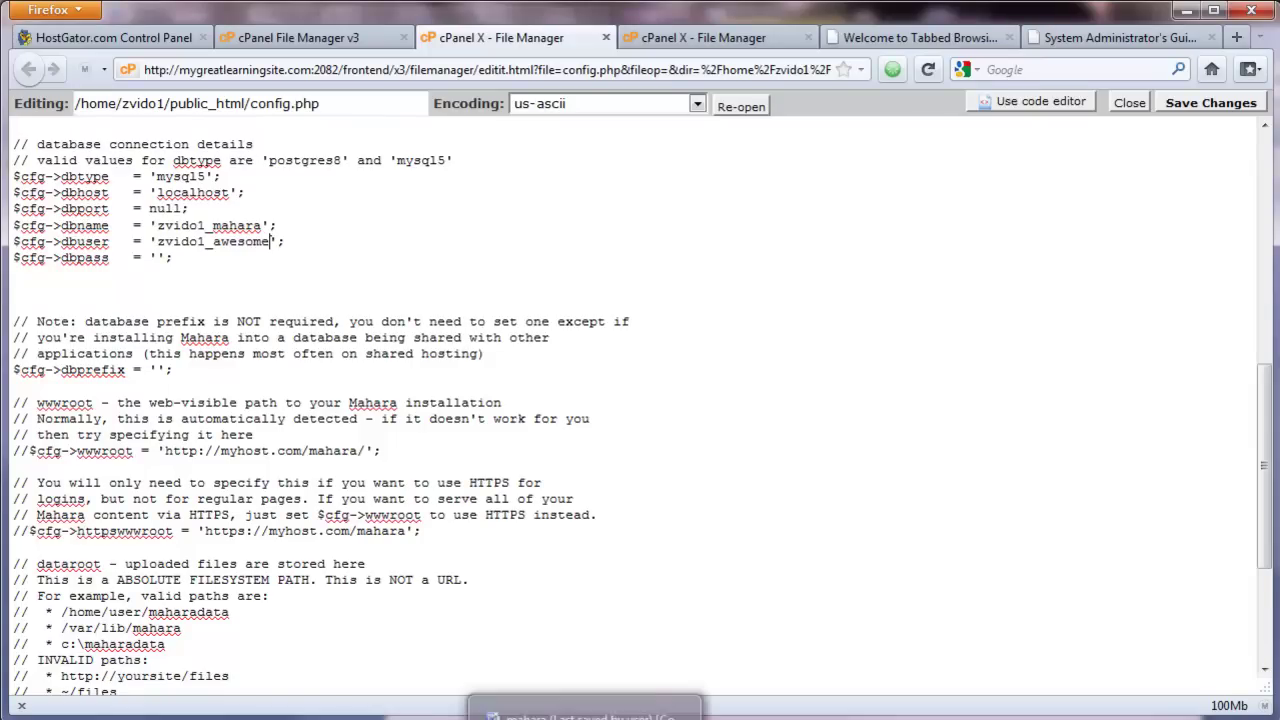
{"action": "left_click", "coordinate": [575, 712]}
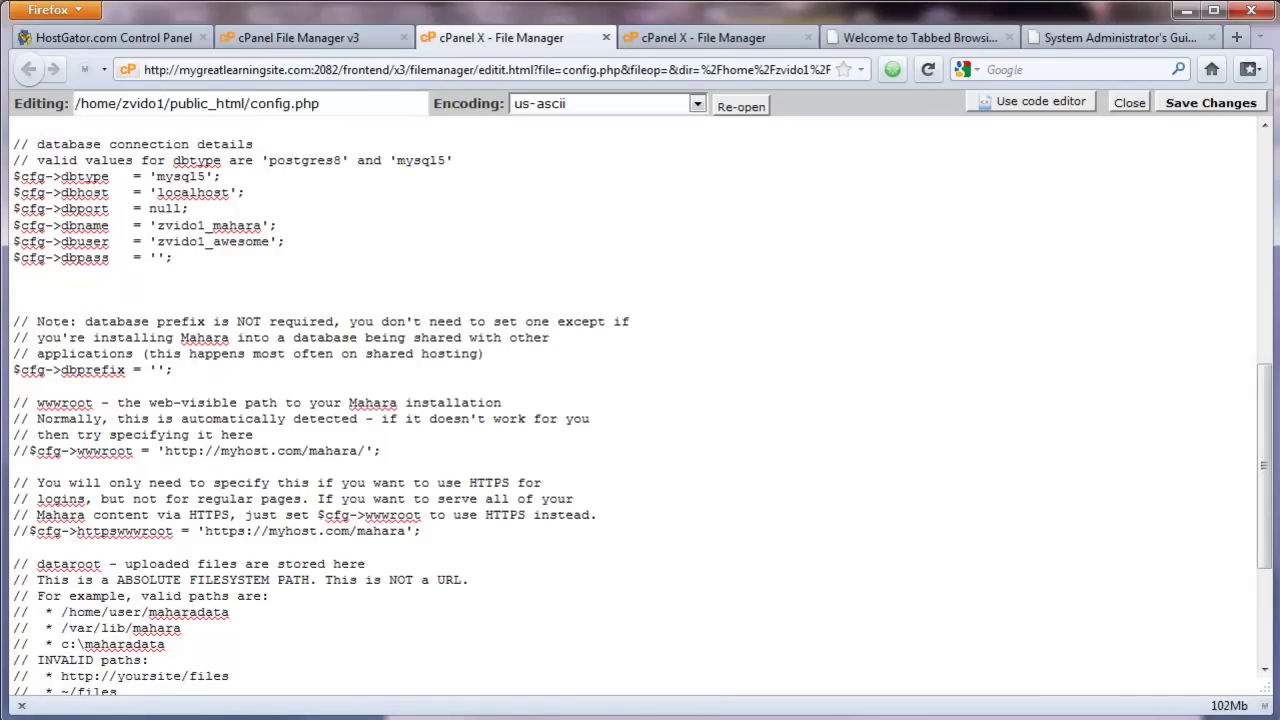
Step: Copy the database password from the Word table into config.php's dbpass value
{"action": "key", "text": "alt+Tab"}
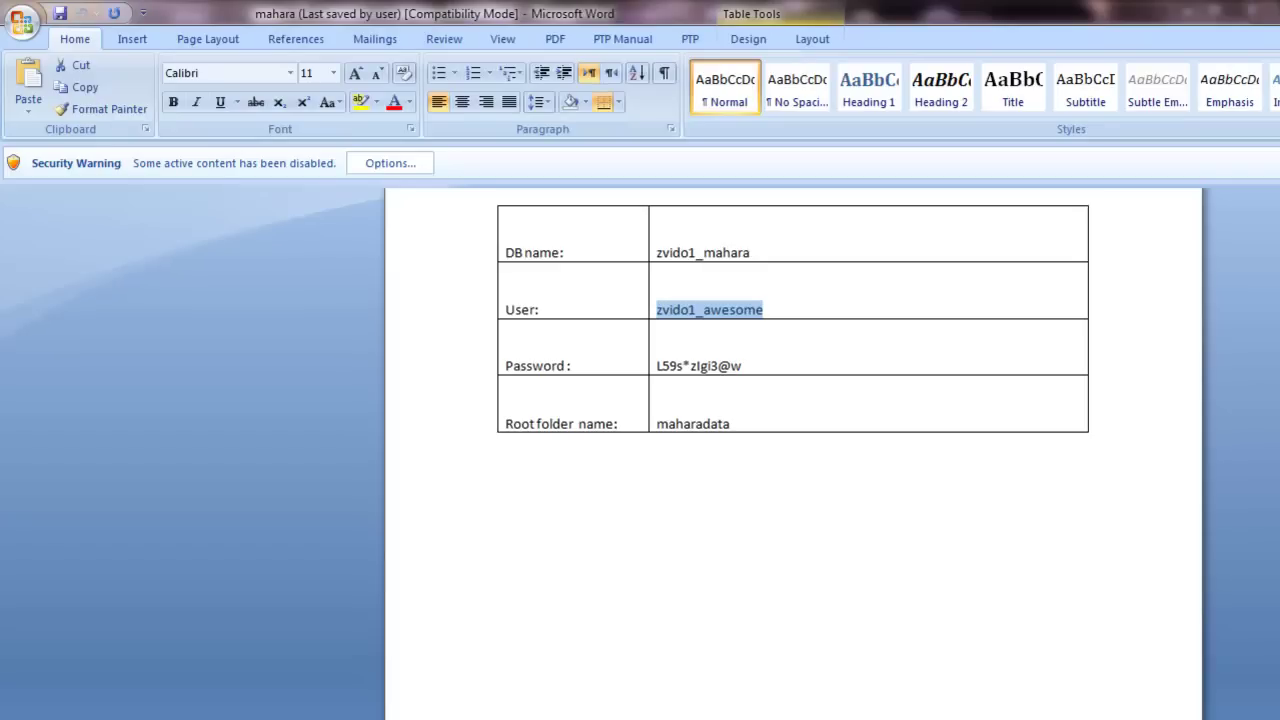
{"action": "left_click_drag", "start_coordinate": [745, 370], "coordinate": [660, 366]}
{"action": "right_click", "coordinate": [662, 365]}
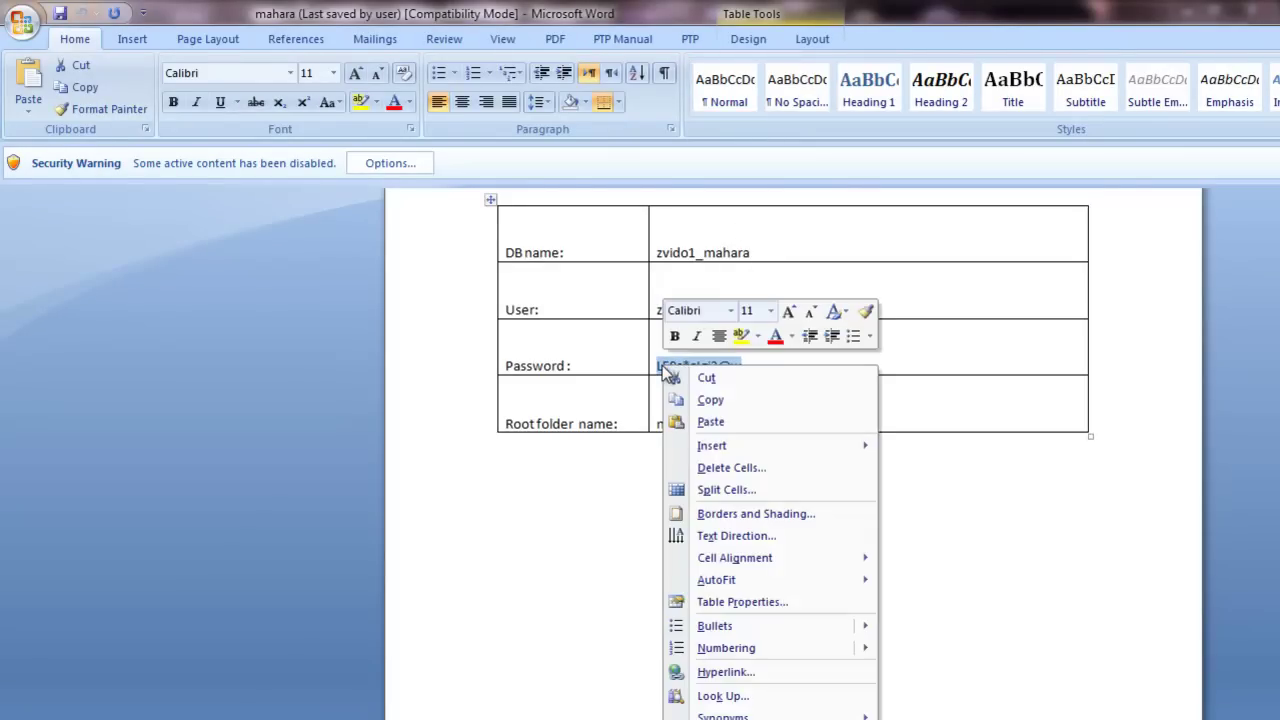
{"action": "left_click", "coordinate": [708, 400]}
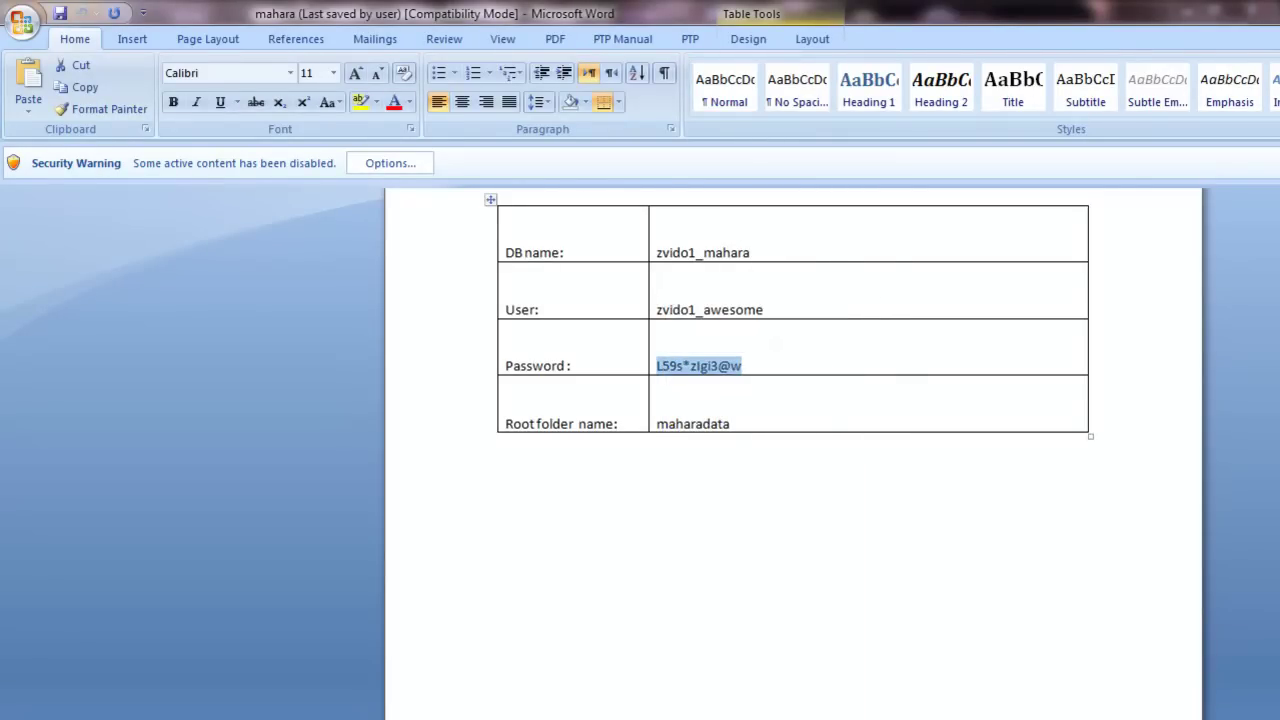
{"action": "key", "text": "alt+Tab"}
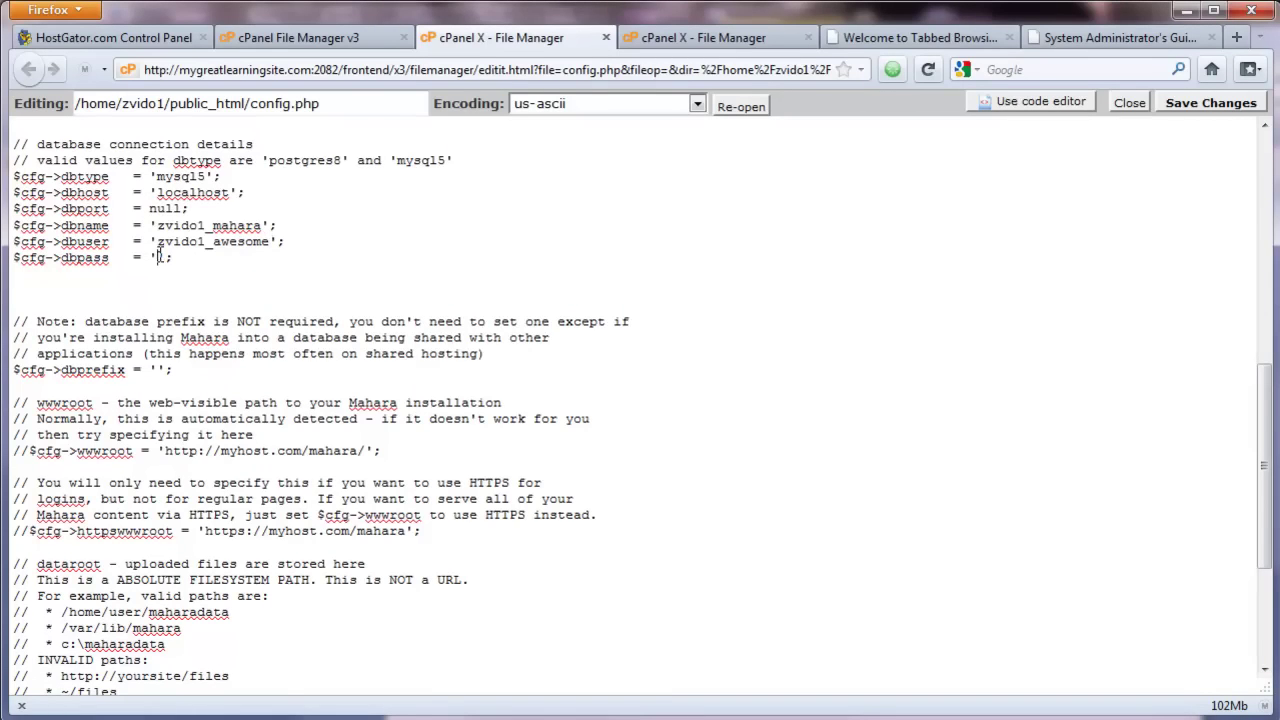
{"action": "right_click", "coordinate": [157, 257]}
{"action": "left_click", "coordinate": [215, 340]}
{"action": "scroll", "coordinate": [224, 349], "scroll_direction": "down", "scroll_amount": 1}
{"action": "scroll", "coordinate": [224, 349], "scroll_direction": "down", "scroll_amount": 3}
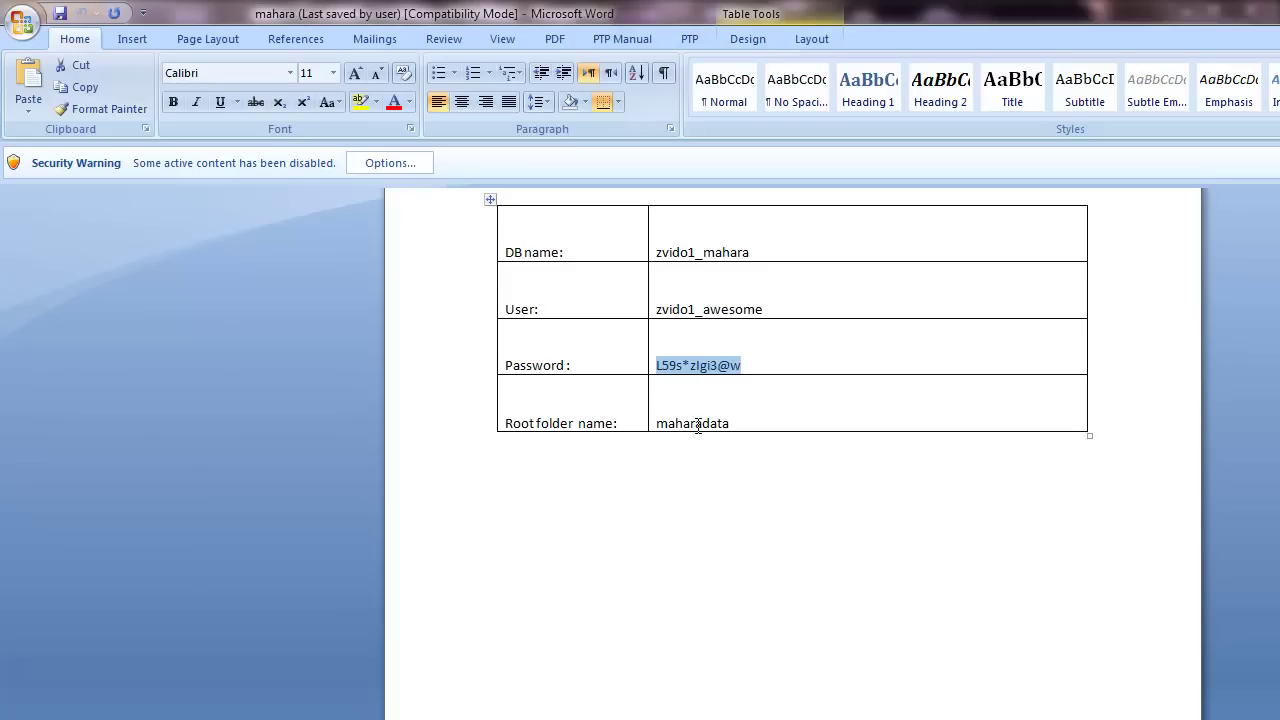
Step: Paste the folder name 'maharadata' from Word into the dataroot value
{"action": "double_click", "coordinate": [694, 421]}
{"action": "right_click", "coordinate": [694, 421]}
{"action": "left_click", "coordinate": [736, 458]}
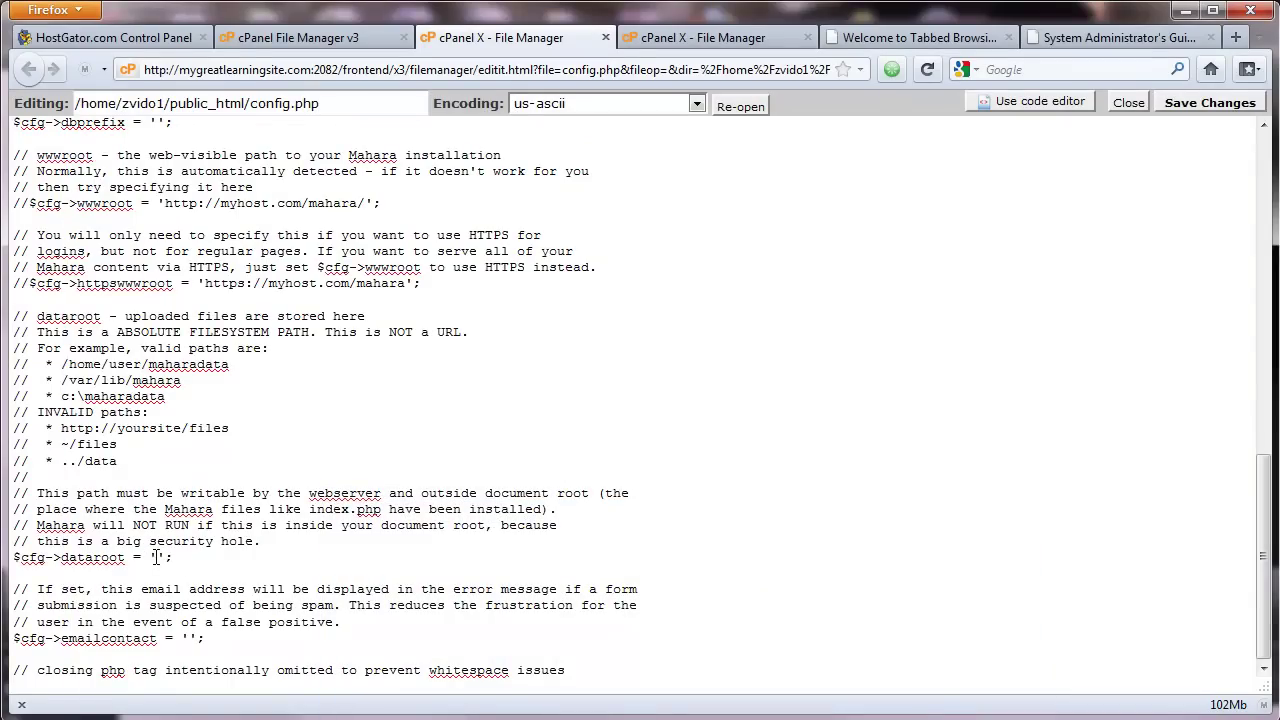
{"action": "right_click", "coordinate": [156, 557]}
{"action": "left_click", "coordinate": [211, 640]}
Step: Prefix 'maharadata' with the home directory path copied from the Editing field
{"action": "left_click_drag", "start_coordinate": [170, 104], "coordinate": [80, 104]}
{"action": "right_click", "coordinate": [84, 104]}
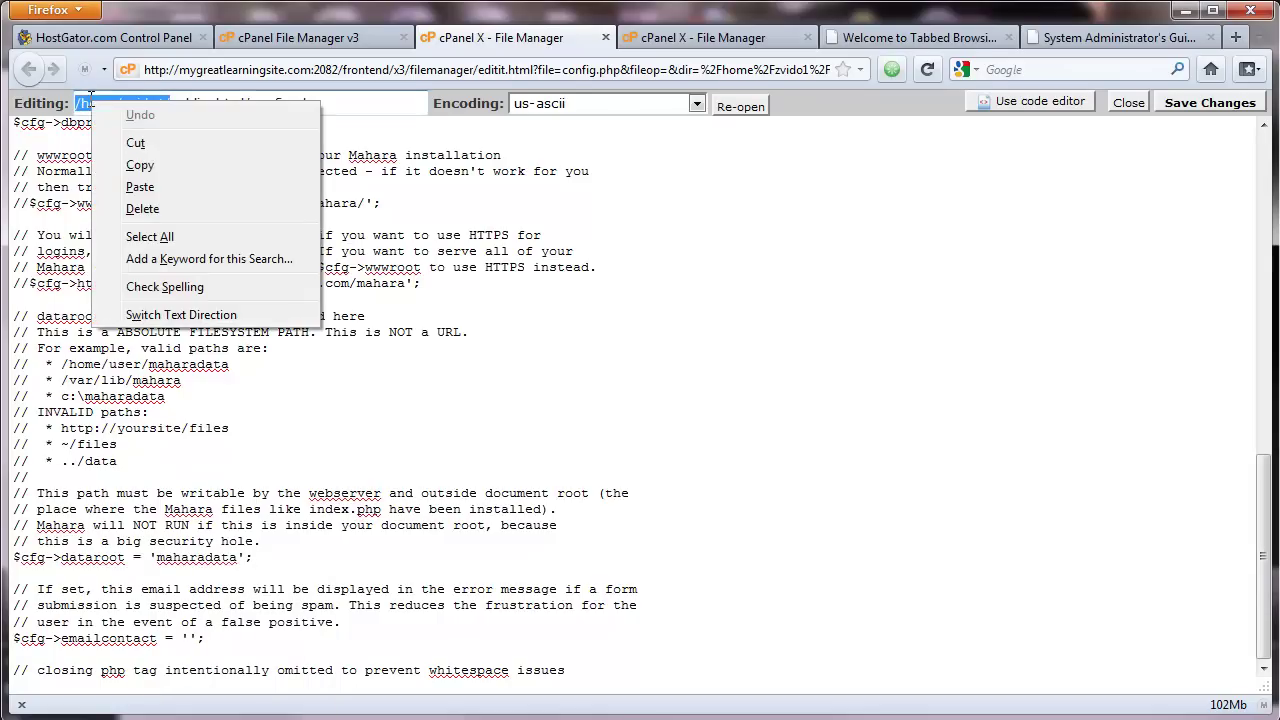
{"action": "left_click", "coordinate": [164, 165]}
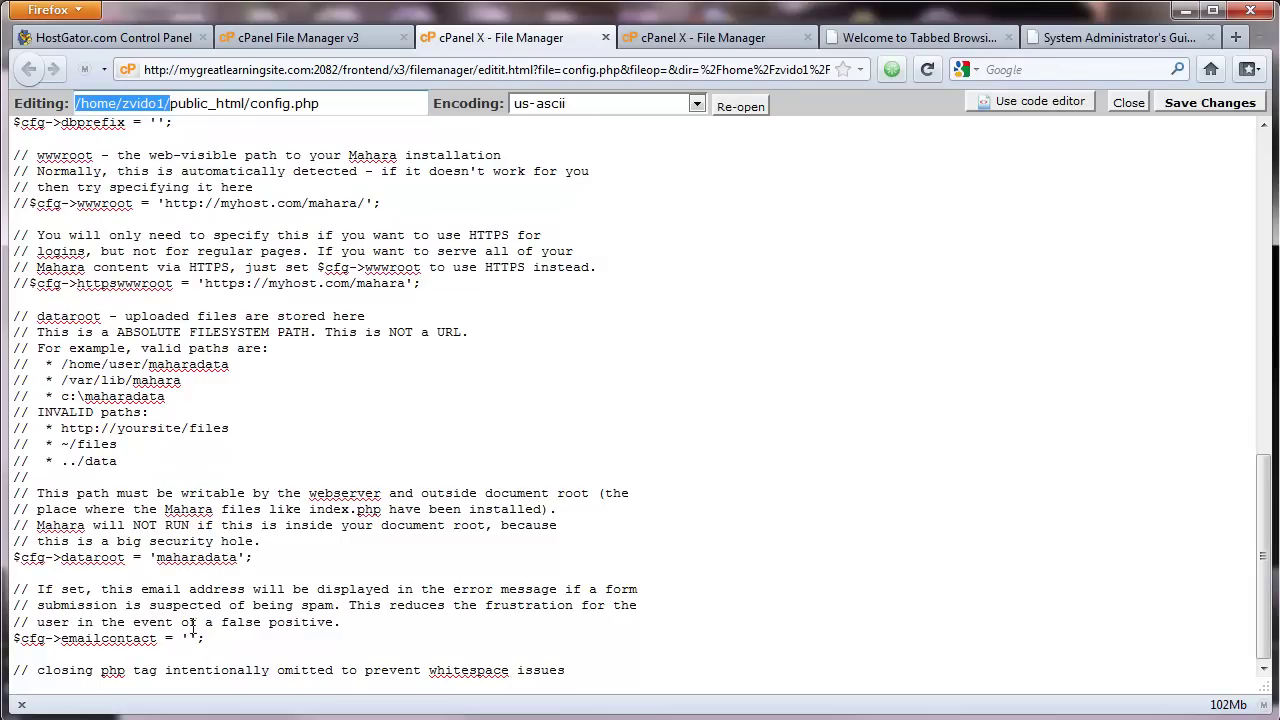
{"action": "left_click", "coordinate": [155, 557]}
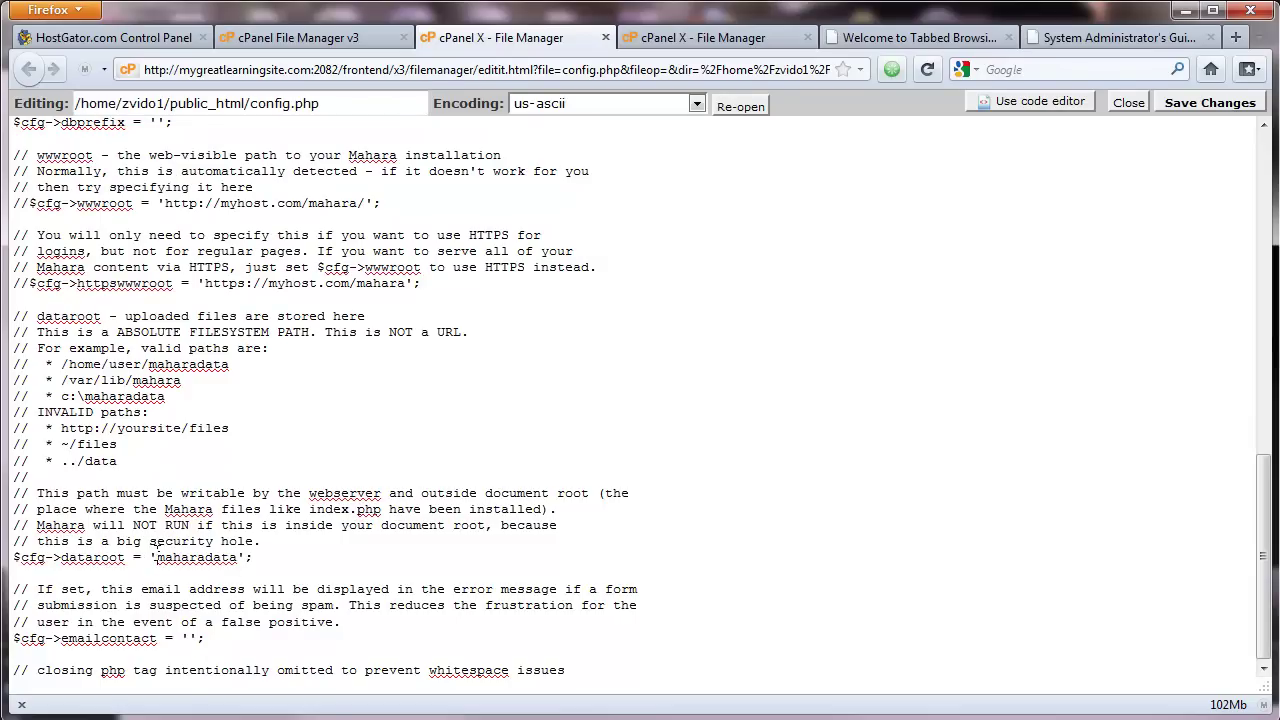
{"action": "right_click", "coordinate": [156, 548]}
{"action": "left_click", "coordinate": [228, 710]}
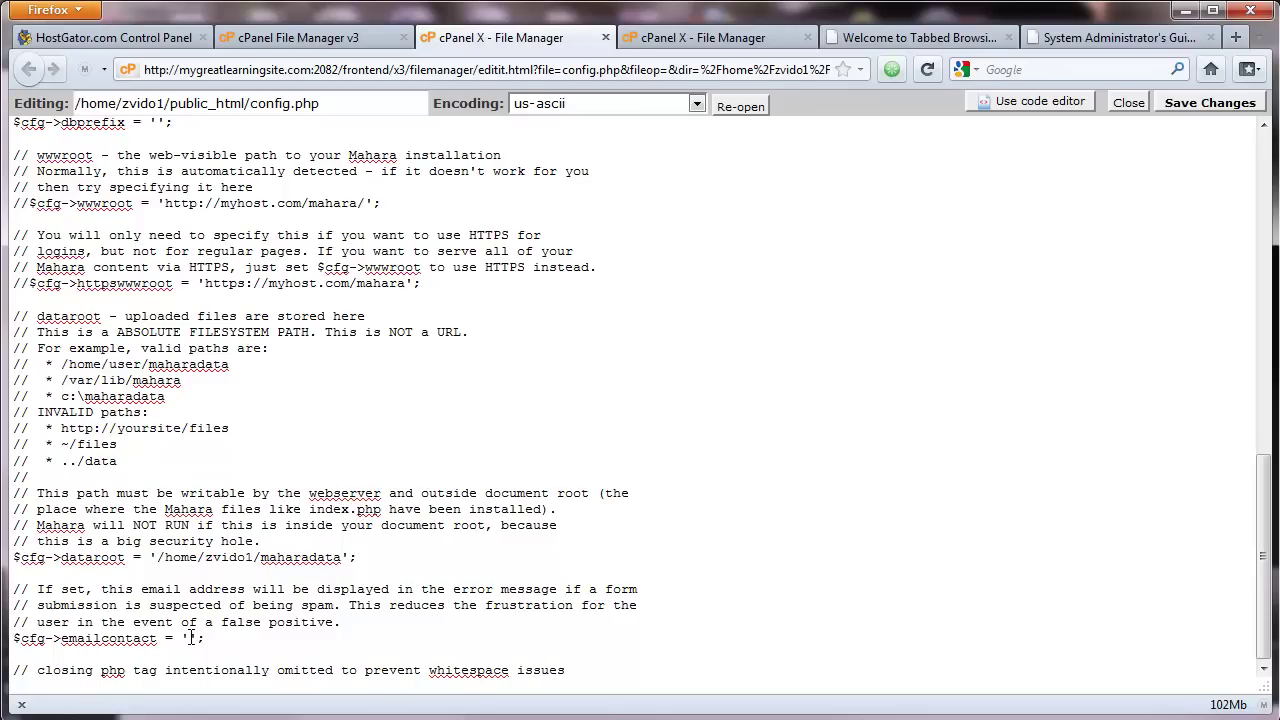
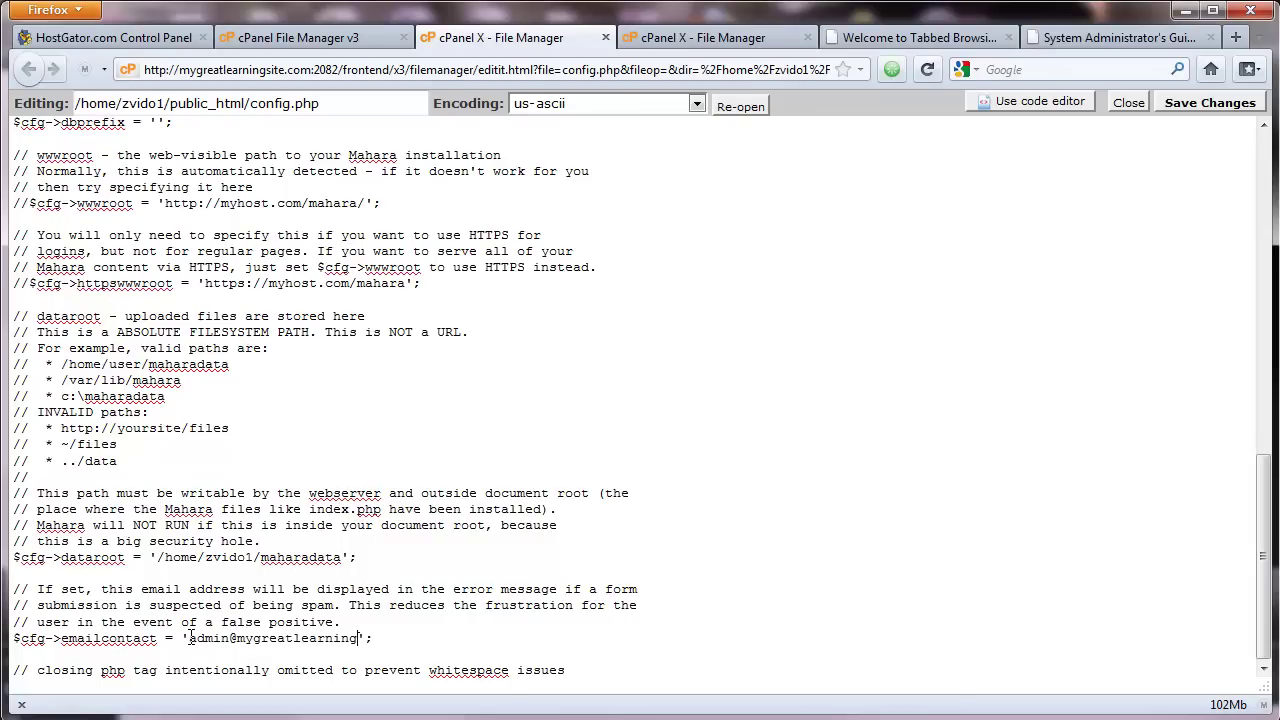
Step: Enter the admin contact e-mail in emailcontact and save config.php with the current encoding
{"action": "left_click", "coordinate": [1192, 105]}
{"action": "left_click", "coordinate": [476, 502]}
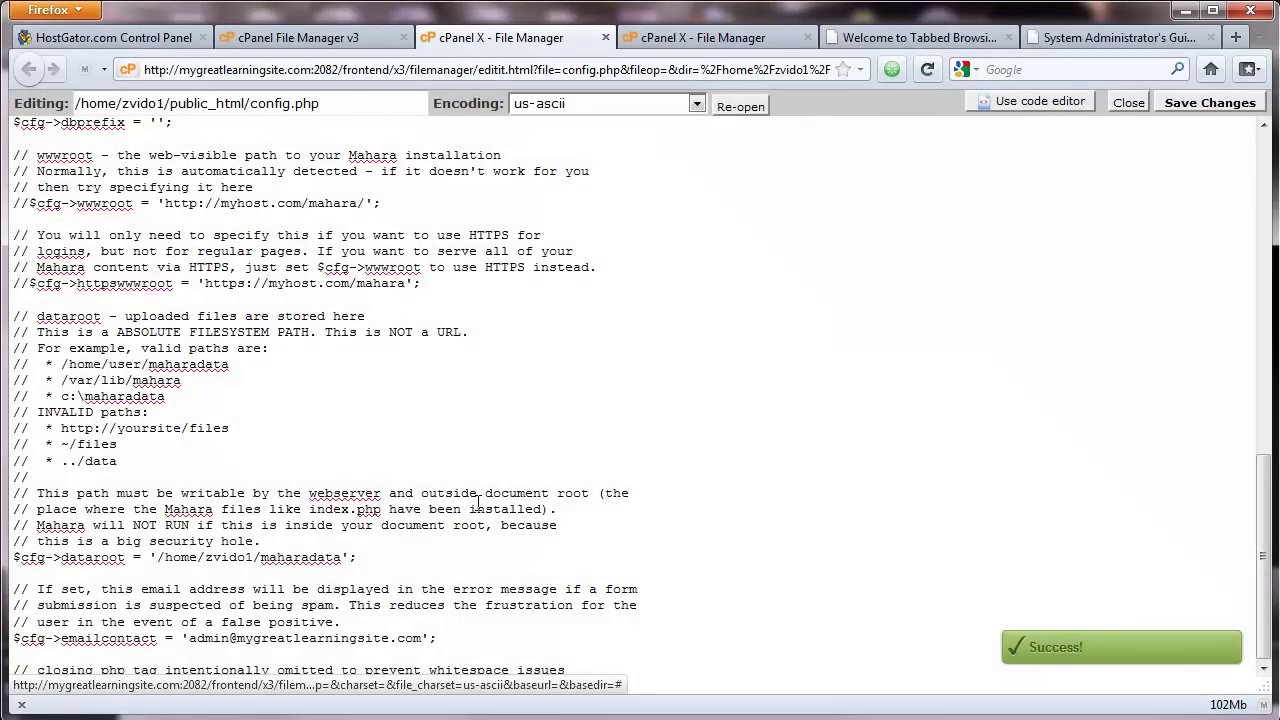
Step: Open the site's /admin/ address in the new tab to reach the Mahara 1.3.3 installer
{"action": "left_click", "coordinate": [887, 38]}
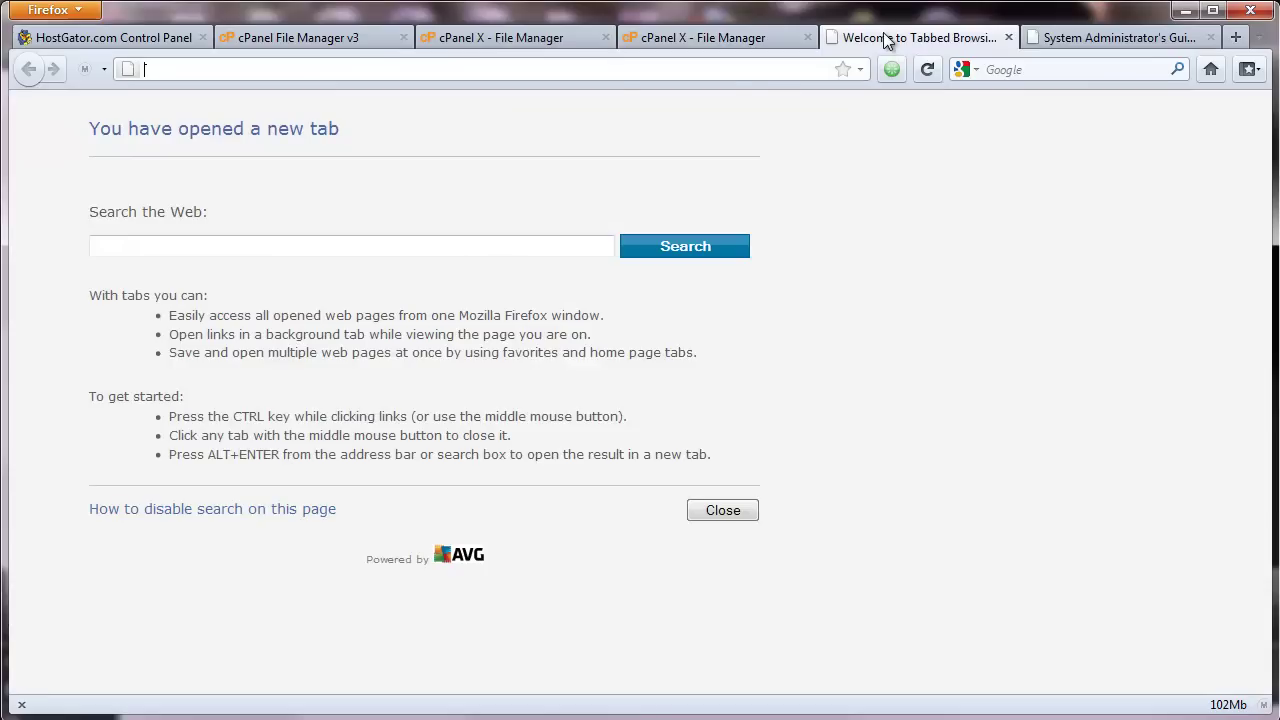
{"action": "left_click", "coordinate": [452, 66]}
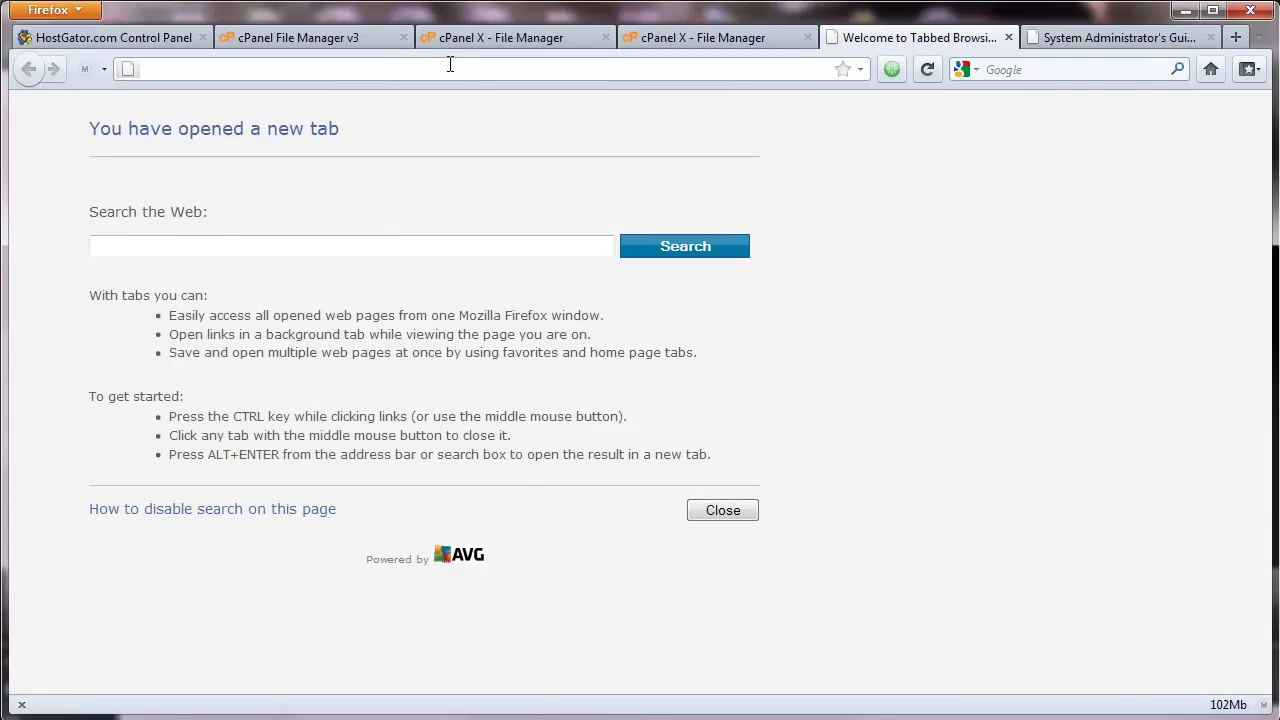
{"action": "type", "text": "my"}
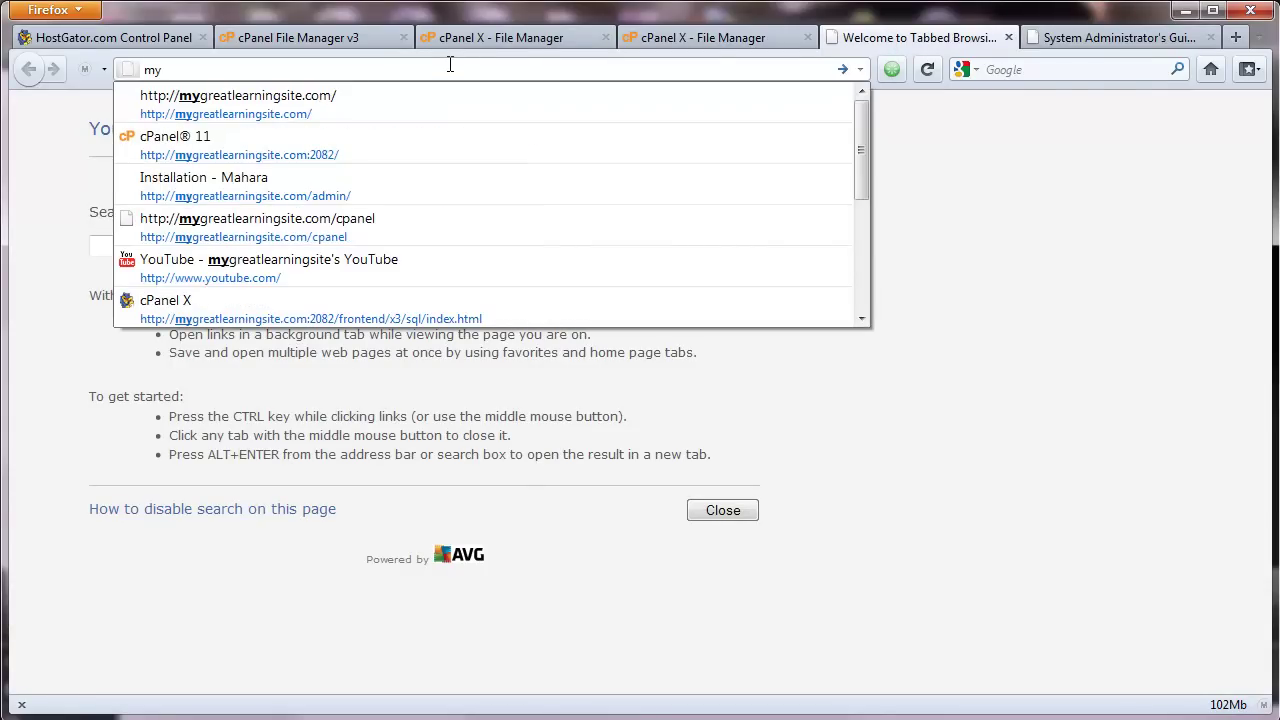
{"action": "left_click", "coordinate": [213, 98]}
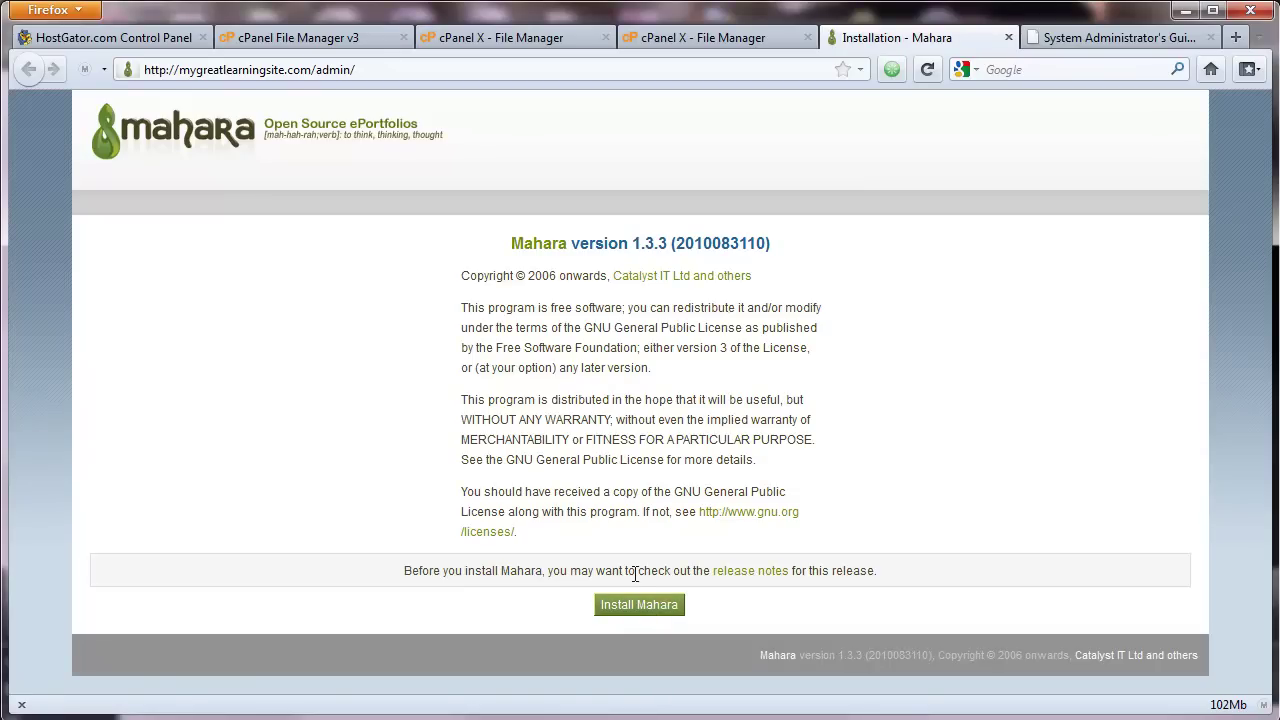
Step: Run the Mahara installation until every component, including core data, reports success
{"action": "left_click", "coordinate": [620, 602]}
{"action": "left_click", "coordinate": [621, 599]}
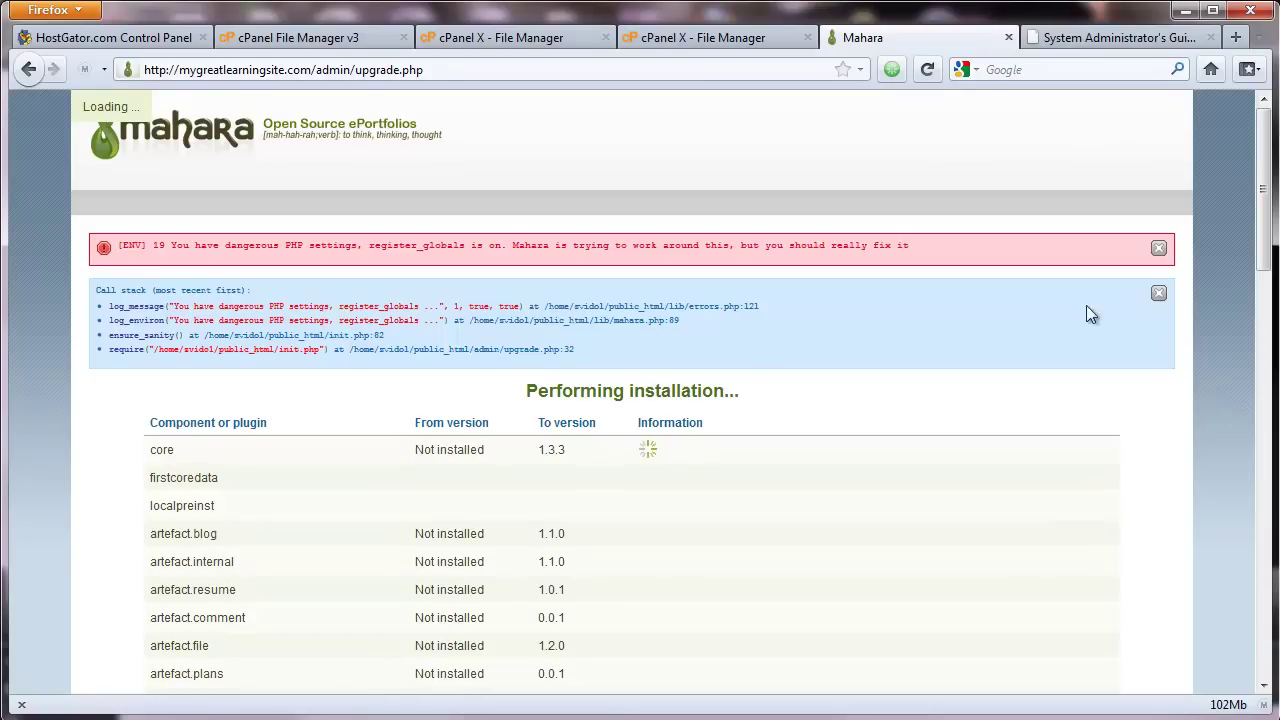
{"action": "left_click_drag", "start_coordinate": [1268, 251], "coordinate": [1265, 640]}
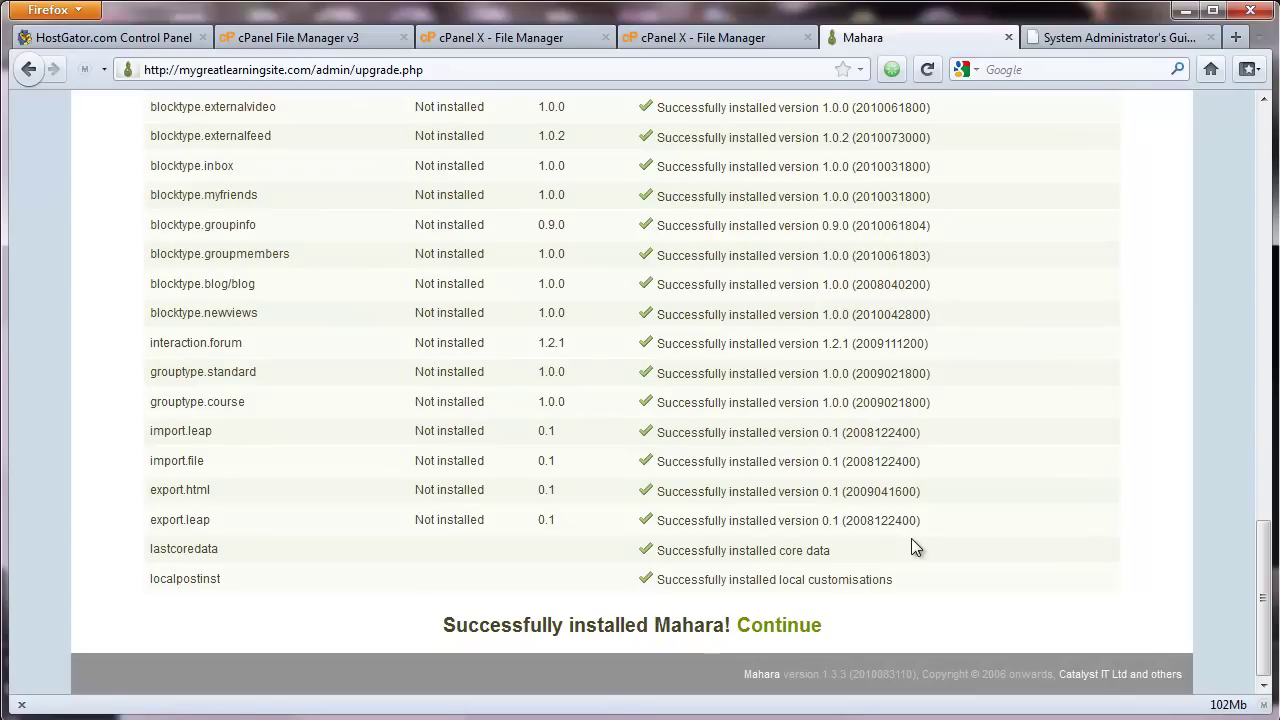
Step: Continue to the Mahara home page, then view the wiki's installation troubleshooting guide
{"action": "left_click", "coordinate": [781, 628]}
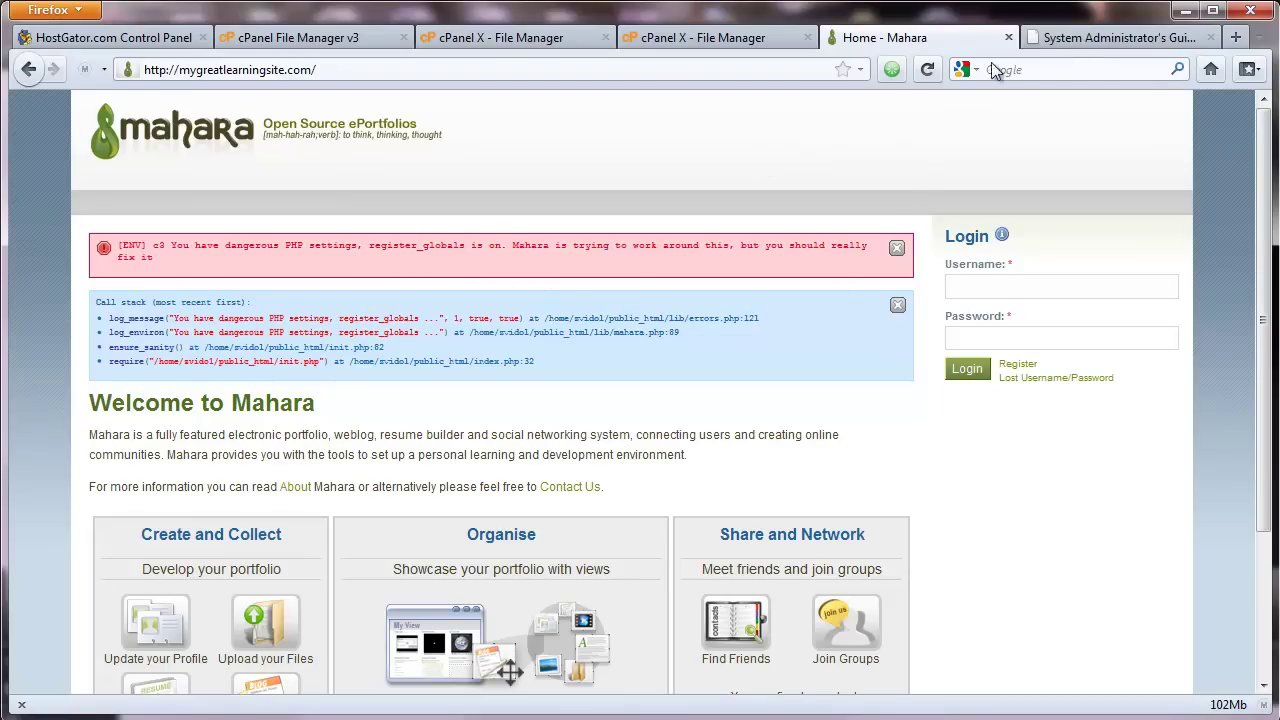
{"action": "left_click", "coordinate": [1092, 42]}
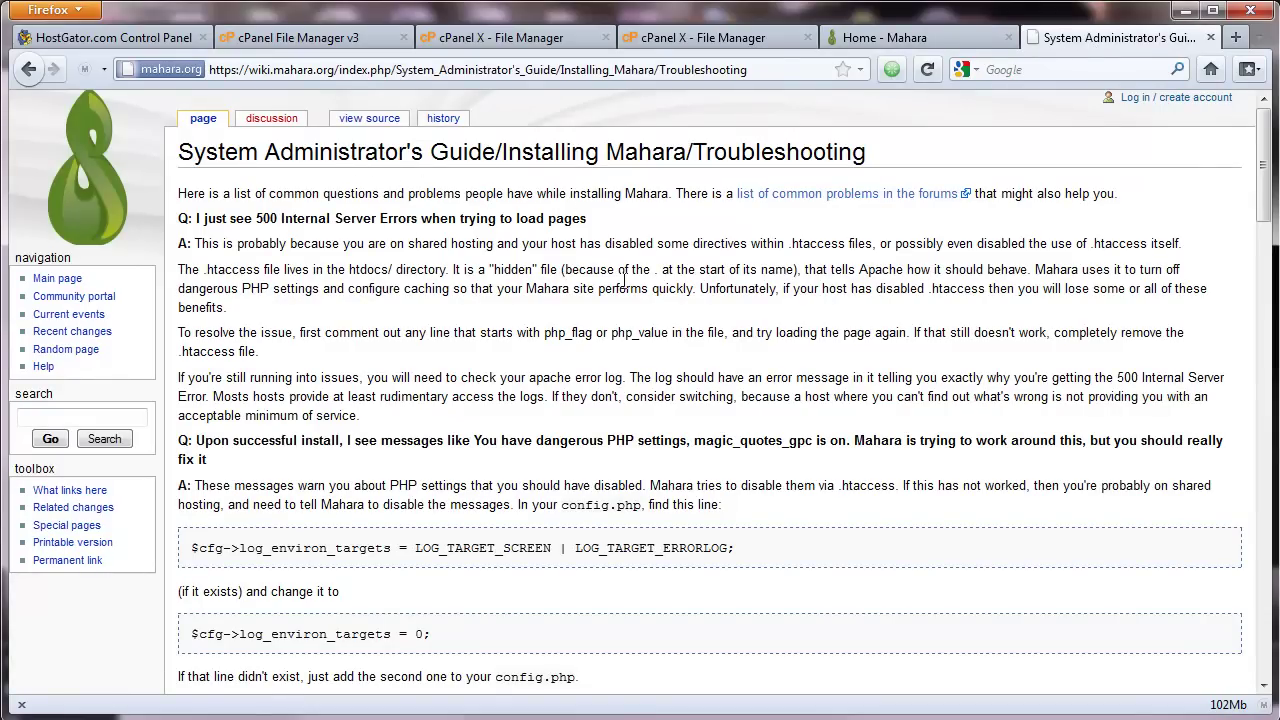
Step: Copy the $cfg->log_environ_targets = 0; fix line from the wiki's dangerous PHP settings answer
{"action": "scroll", "coordinate": [624, 281], "scroll_direction": "down", "scroll_amount": 5}
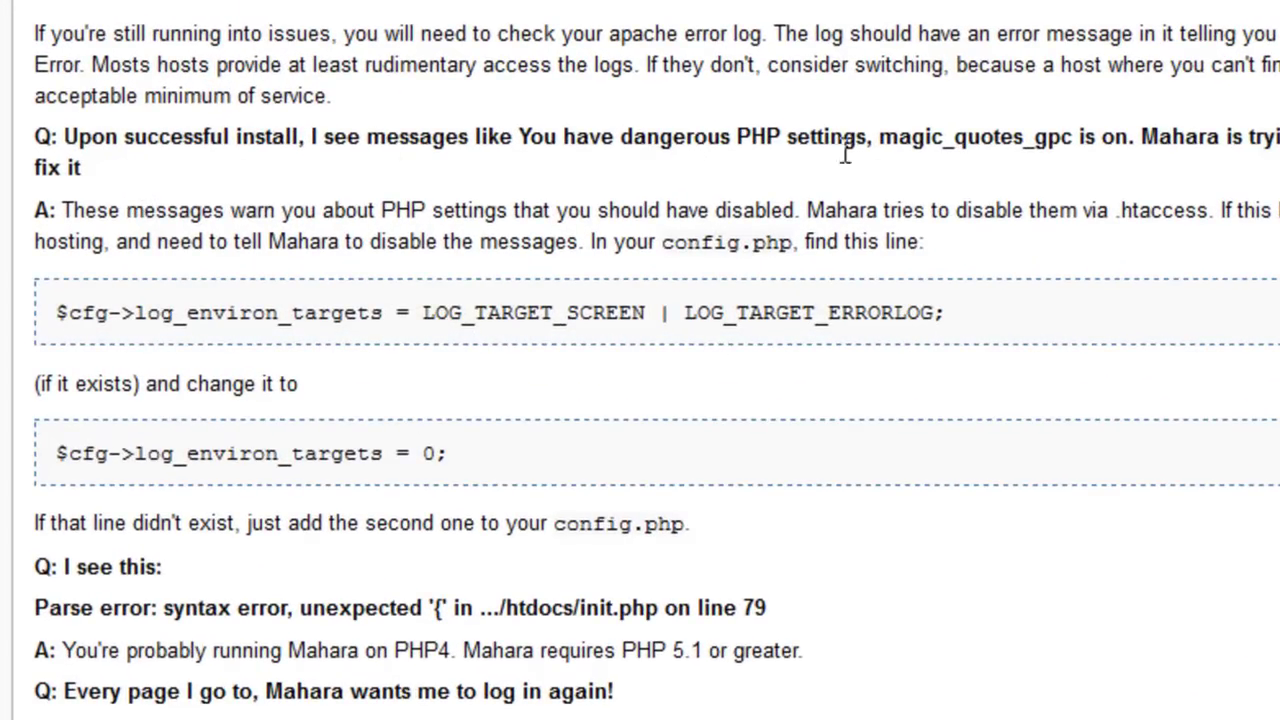
{"action": "scroll", "coordinate": [752, 197], "scroll_direction": "down", "scroll_amount": 3}
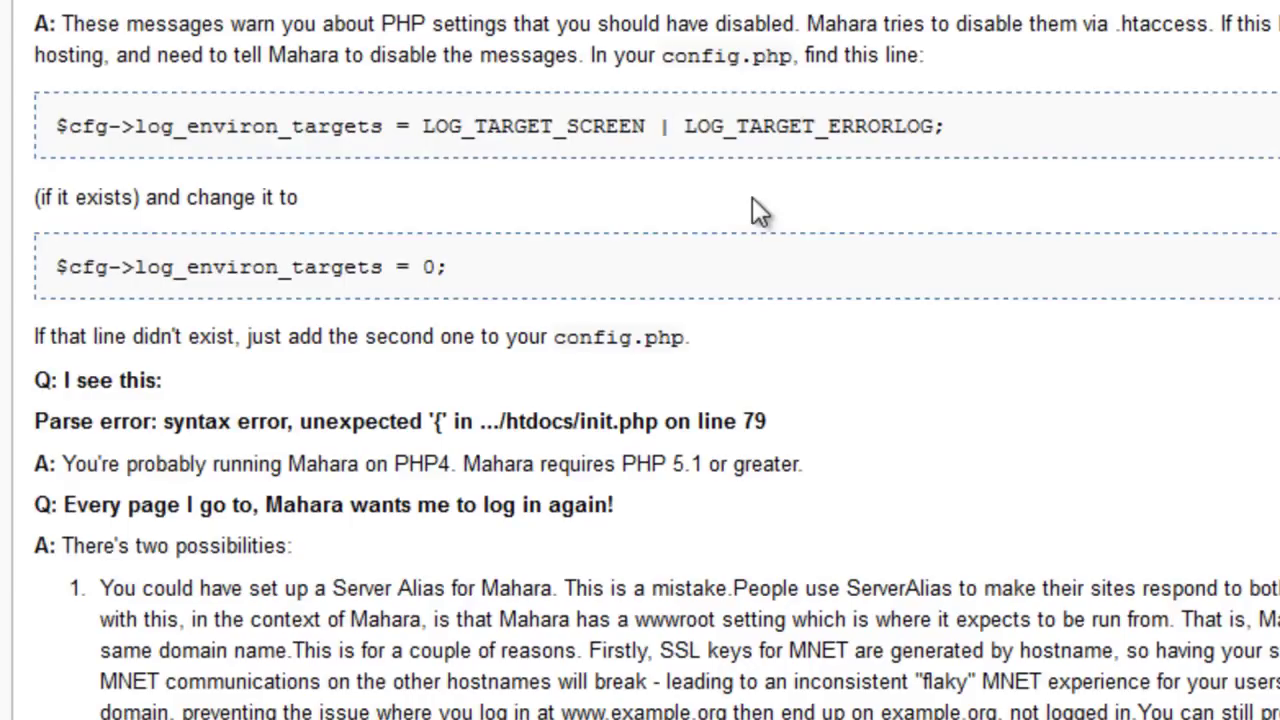
{"action": "left_click_drag", "start_coordinate": [448, 284], "coordinate": [60, 275]}
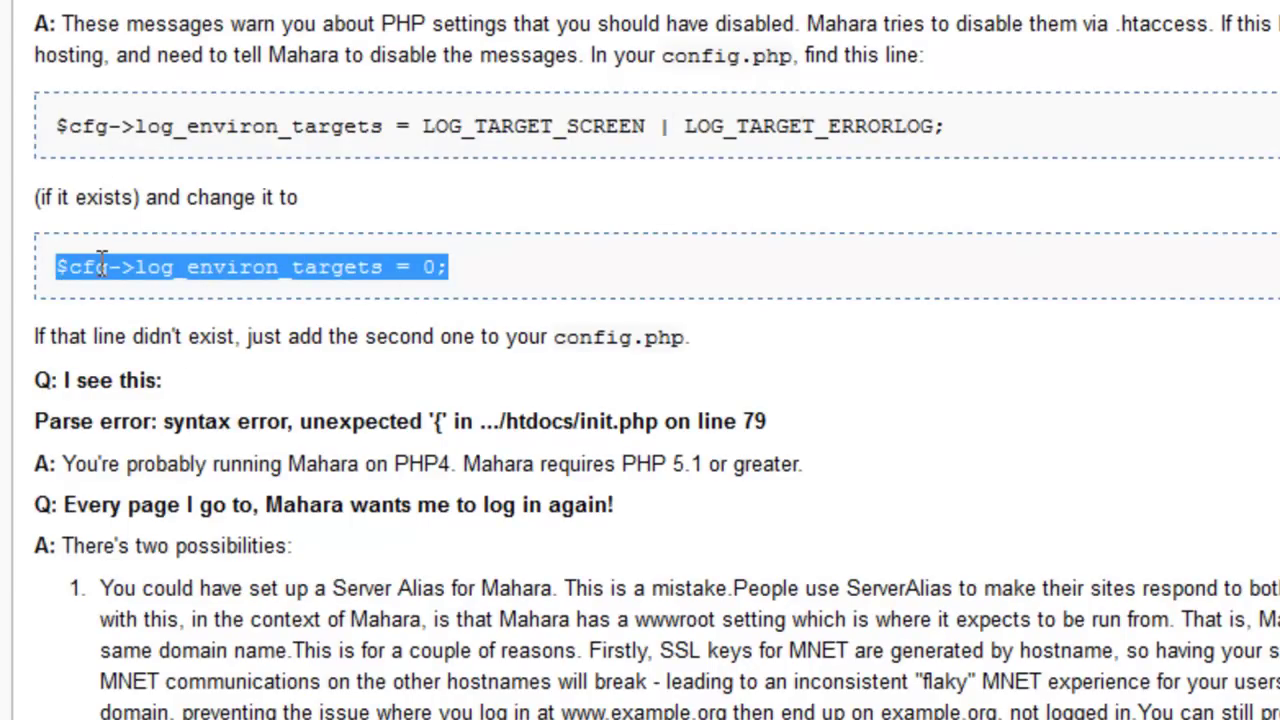
{"action": "right_click", "coordinate": [97, 264]}
{"action": "left_click", "coordinate": [245, 400]}
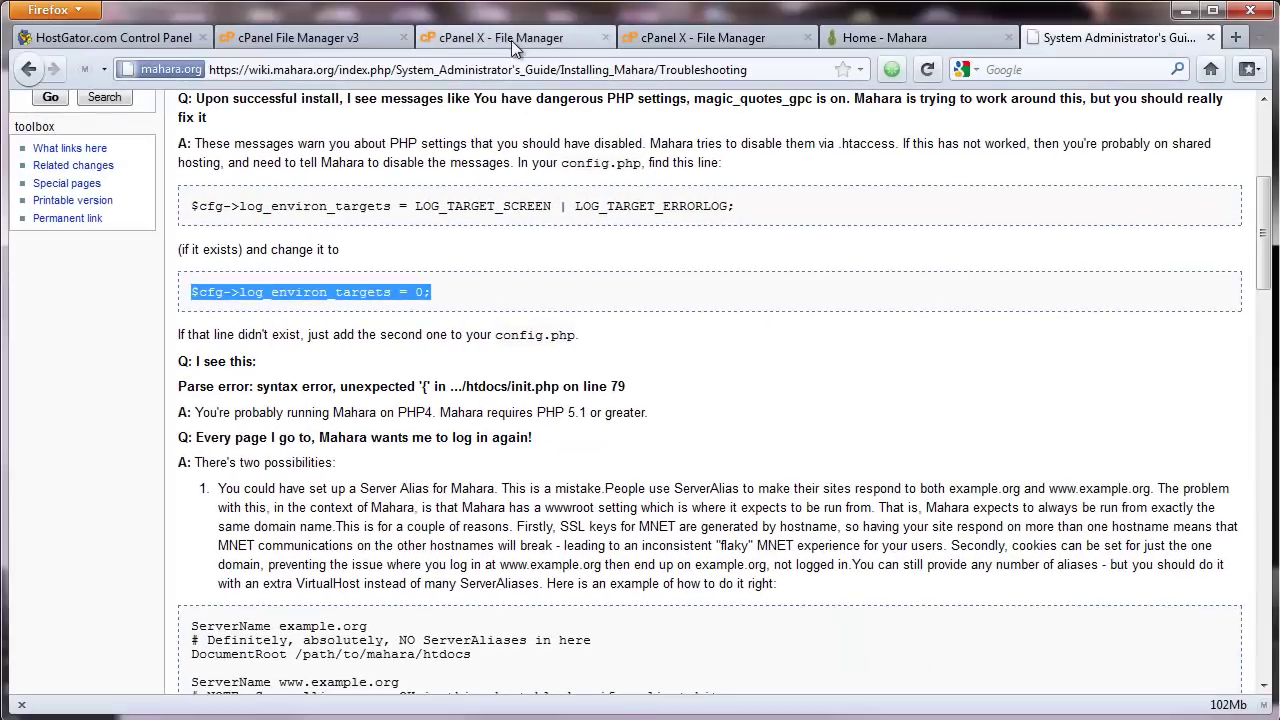
Step: Paste $cfg->log_environ_targets = 0; below the dbpass line in config.php and save with current encoding
{"action": "left_click", "coordinate": [510, 38]}
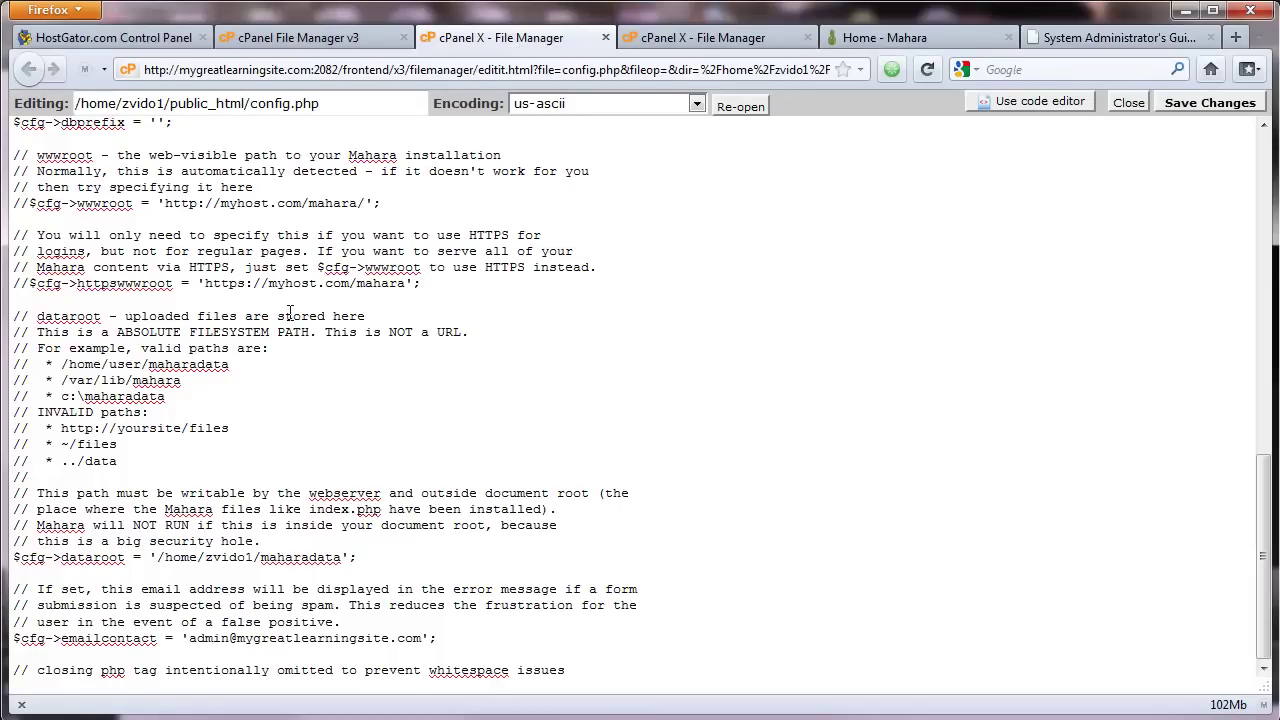
{"action": "scroll", "coordinate": [289, 312], "scroll_direction": "up", "scroll_amount": 8}
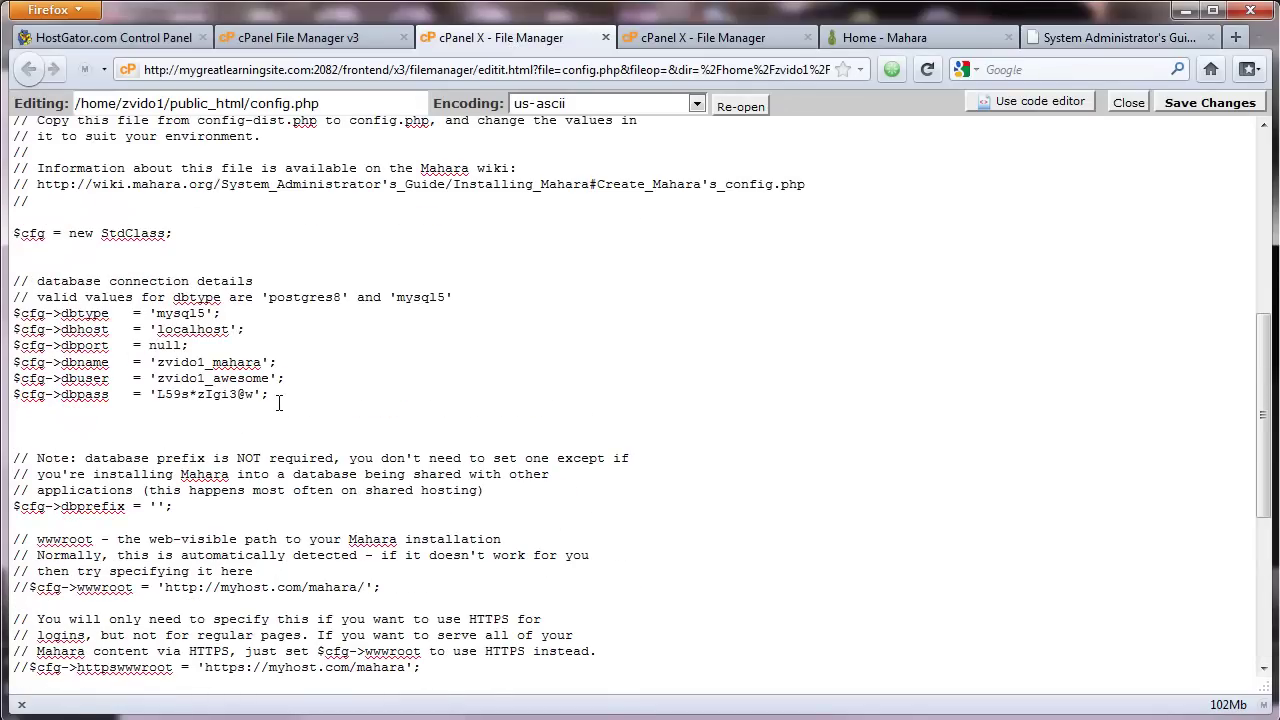
{"action": "right_click", "coordinate": [61, 424]}
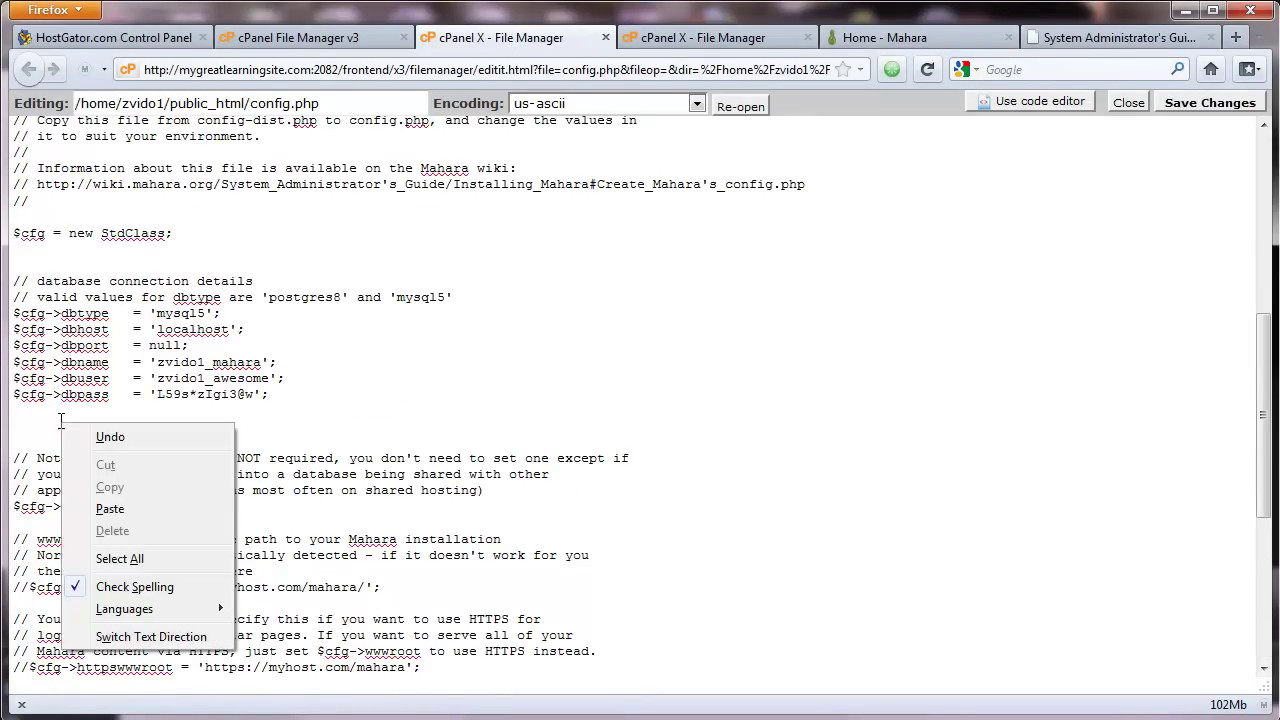
{"action": "left_click", "coordinate": [118, 506]}
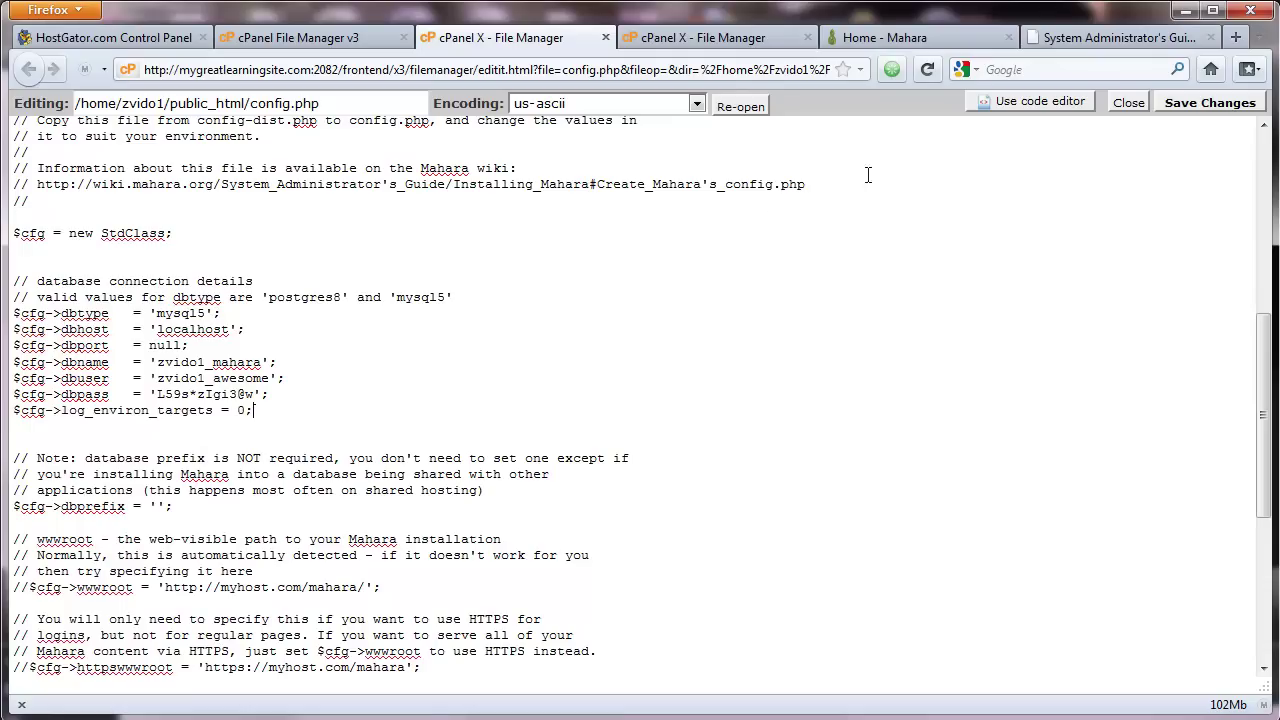
{"action": "left_click", "coordinate": [1209, 104]}
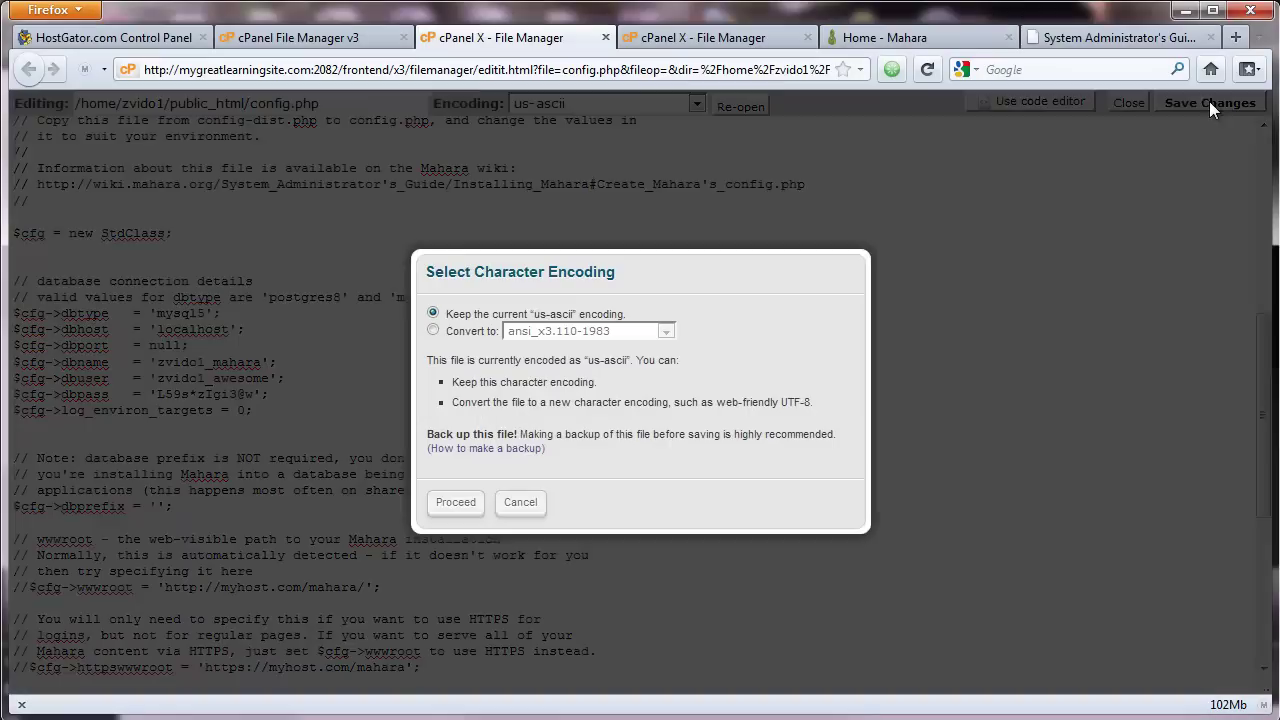
{"action": "left_click", "coordinate": [455, 502]}
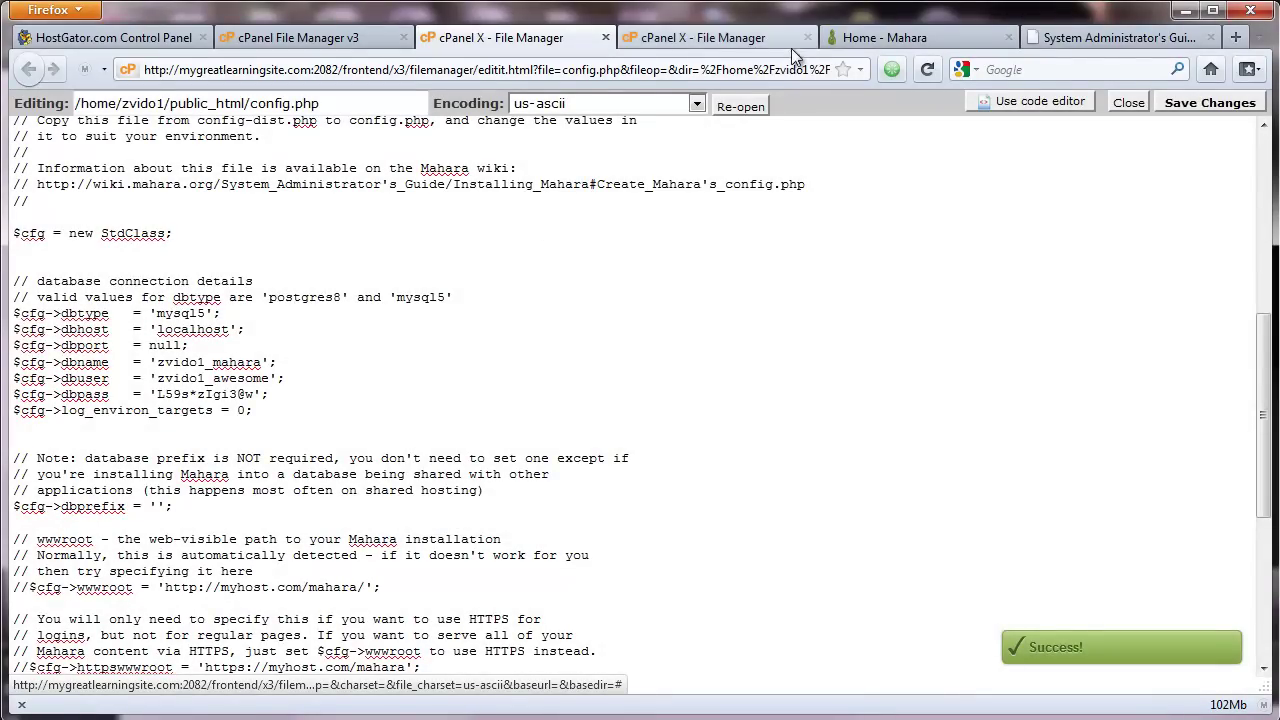
{"action": "left_click", "coordinate": [875, 37]}
Step: Reload the Mahara home page and log in with the admin account's username and password
{"action": "left_click", "coordinate": [927, 69]}
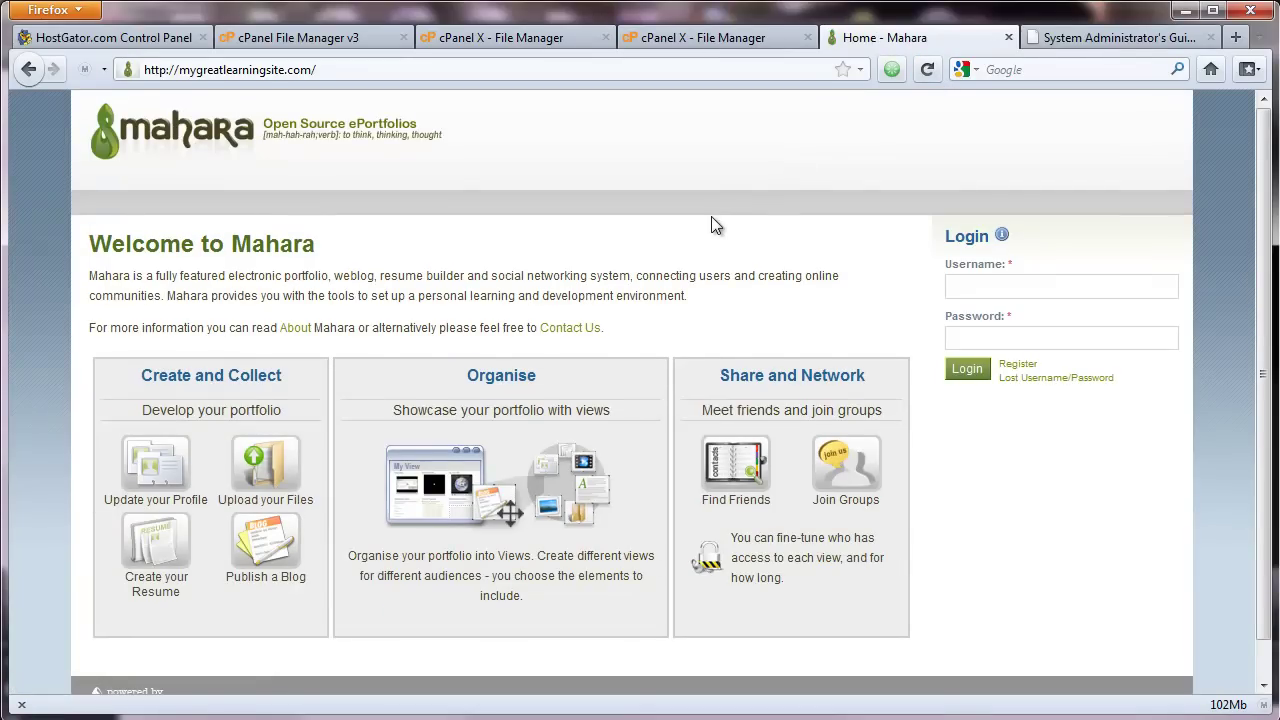
{"action": "scroll", "coordinate": [711, 216], "scroll_direction": "down", "scroll_amount": 1}
{"action": "scroll", "coordinate": [734, 246], "scroll_direction": "up", "scroll_amount": 1}
{"action": "left_click", "coordinate": [964, 288]}
{"action": "type", "text": "admin"}
{"action": "left_click", "coordinate": [999, 340]}
{"action": "left_click", "coordinate": [971, 366]}
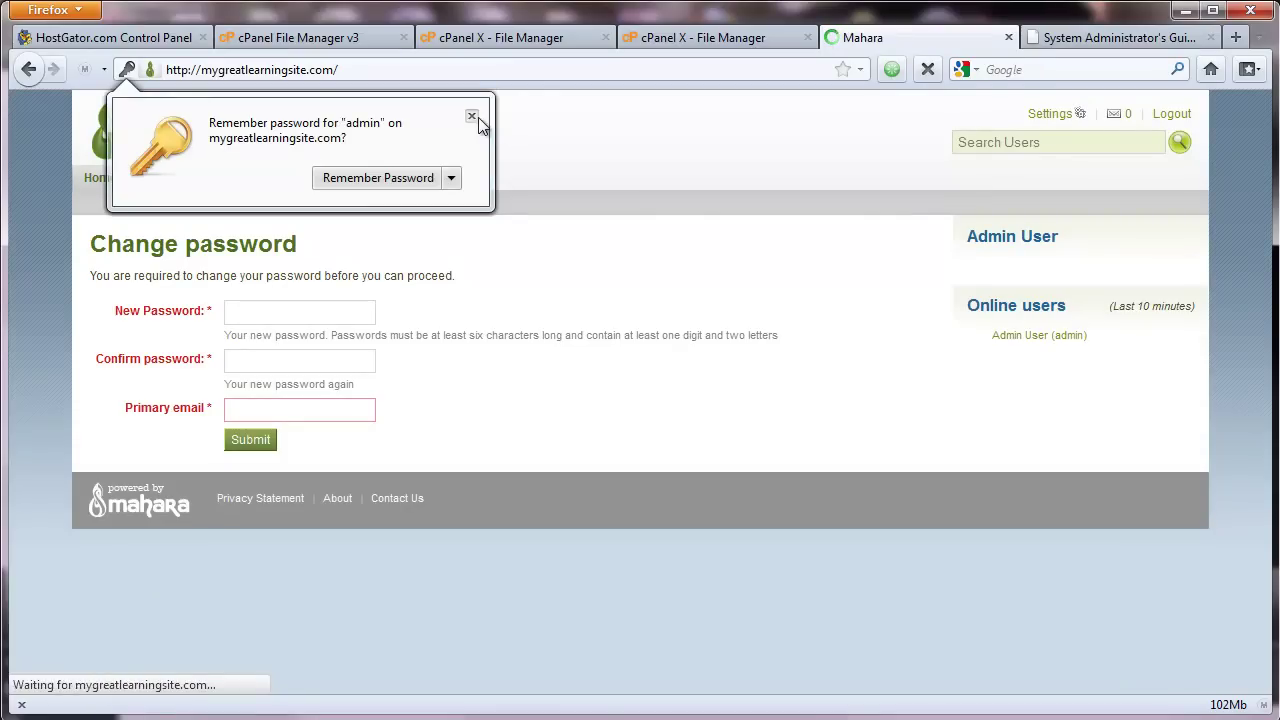
Step: Set and confirm a new admin password, pick the suggested primary email, and submit the form
{"action": "left_click", "coordinate": [471, 116]}
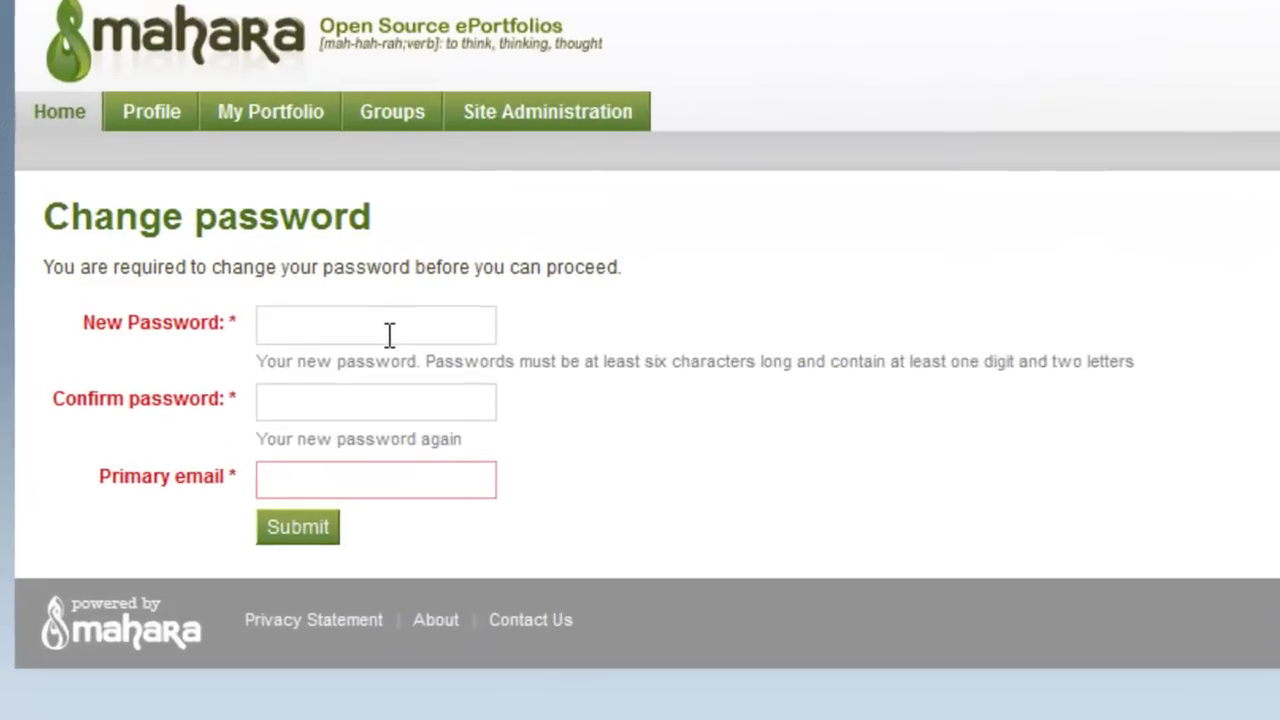
{"action": "left_click", "coordinate": [308, 318]}
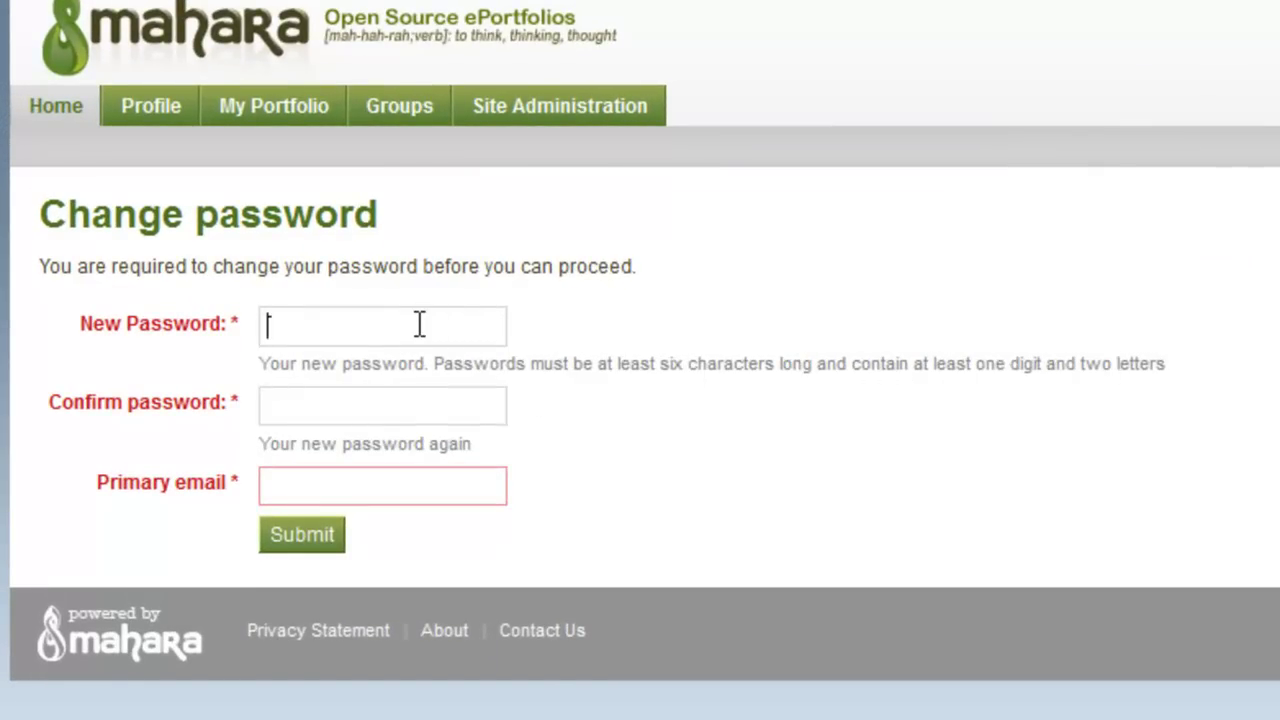
{"action": "type", "text": "mahara12345"}
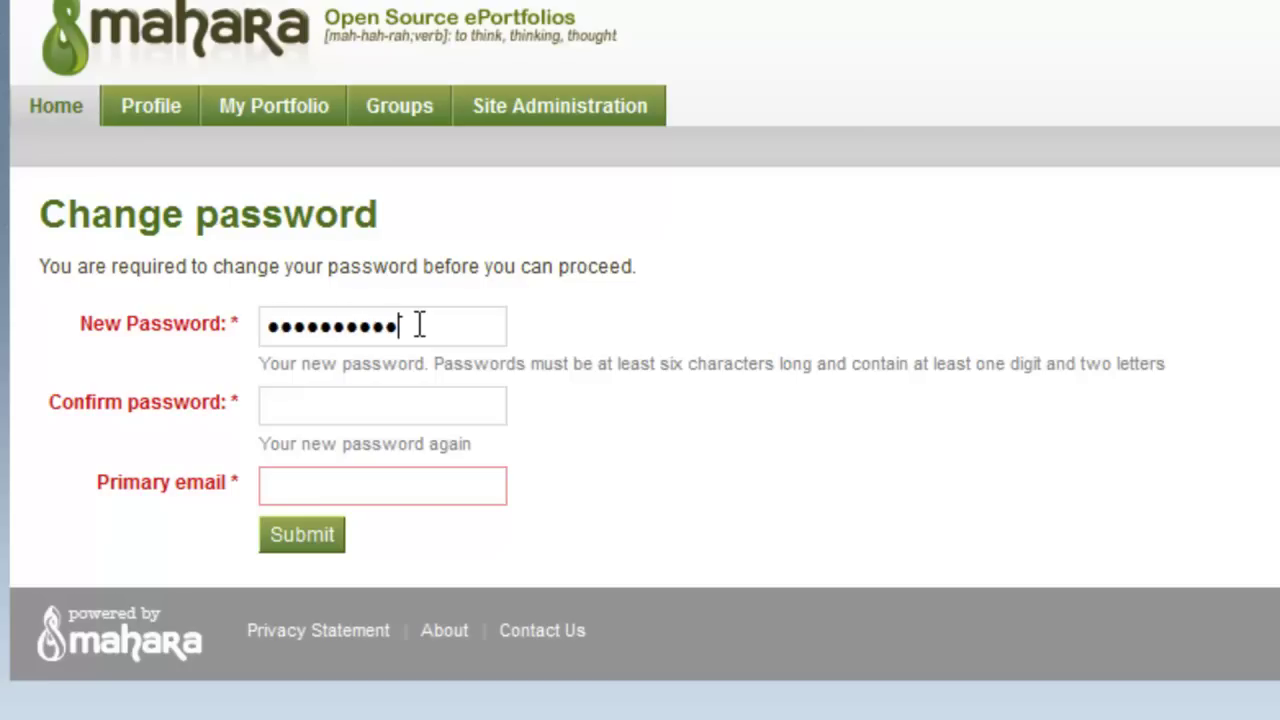
{"action": "left_click", "coordinate": [375, 402]}
{"action": "type", "text": "mahara12345"}
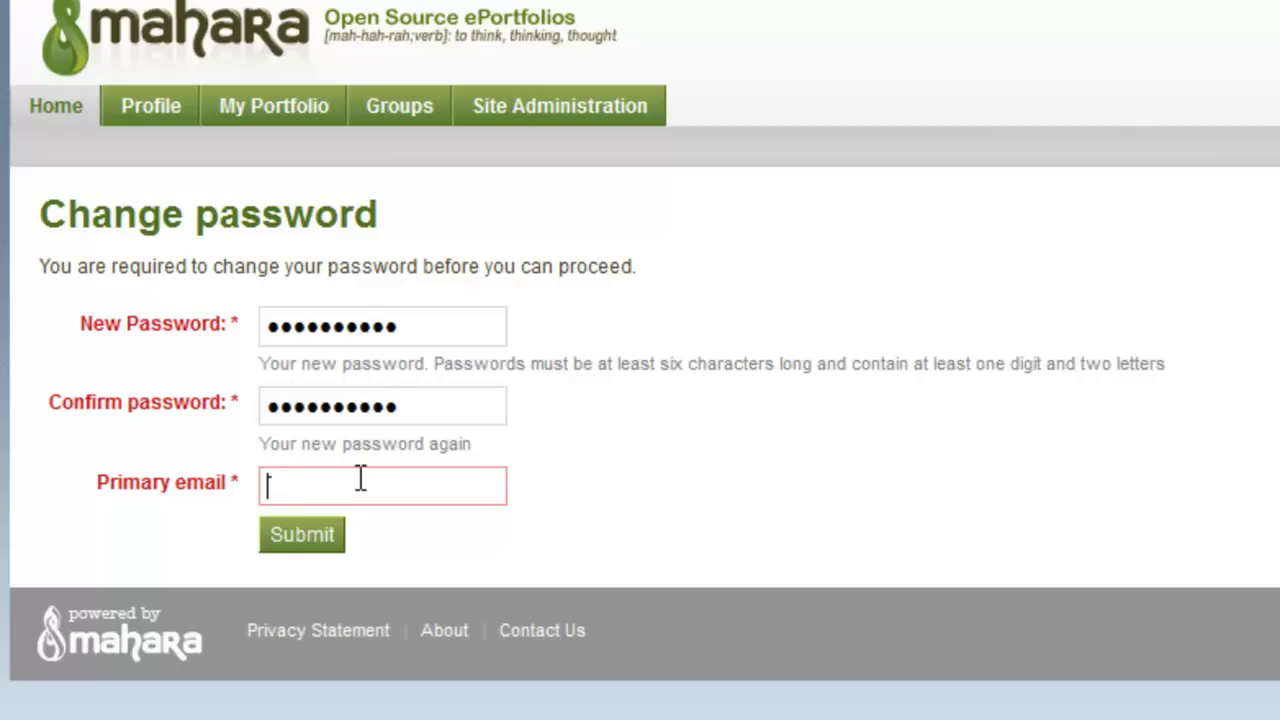
{"action": "left_click", "coordinate": [361, 479]}
{"action": "type", "text": "ad"}
{"action": "left_click", "coordinate": [370, 520]}
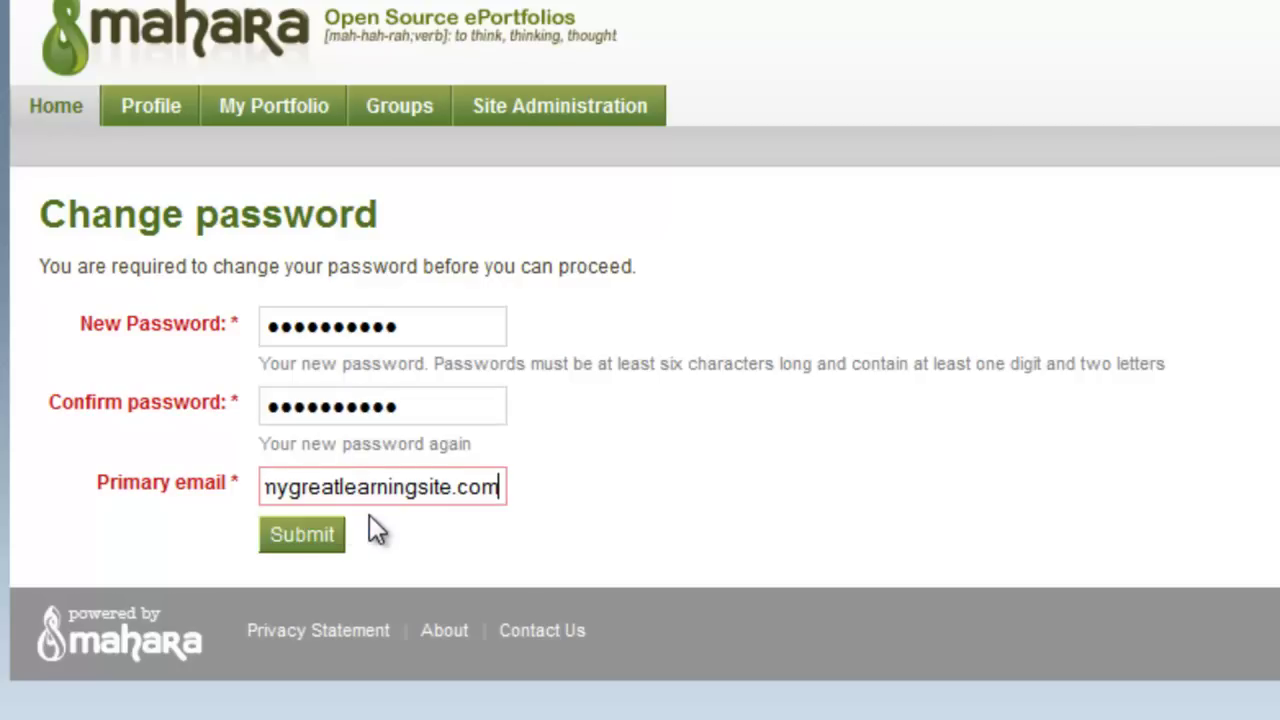
{"action": "left_click", "coordinate": [338, 532]}
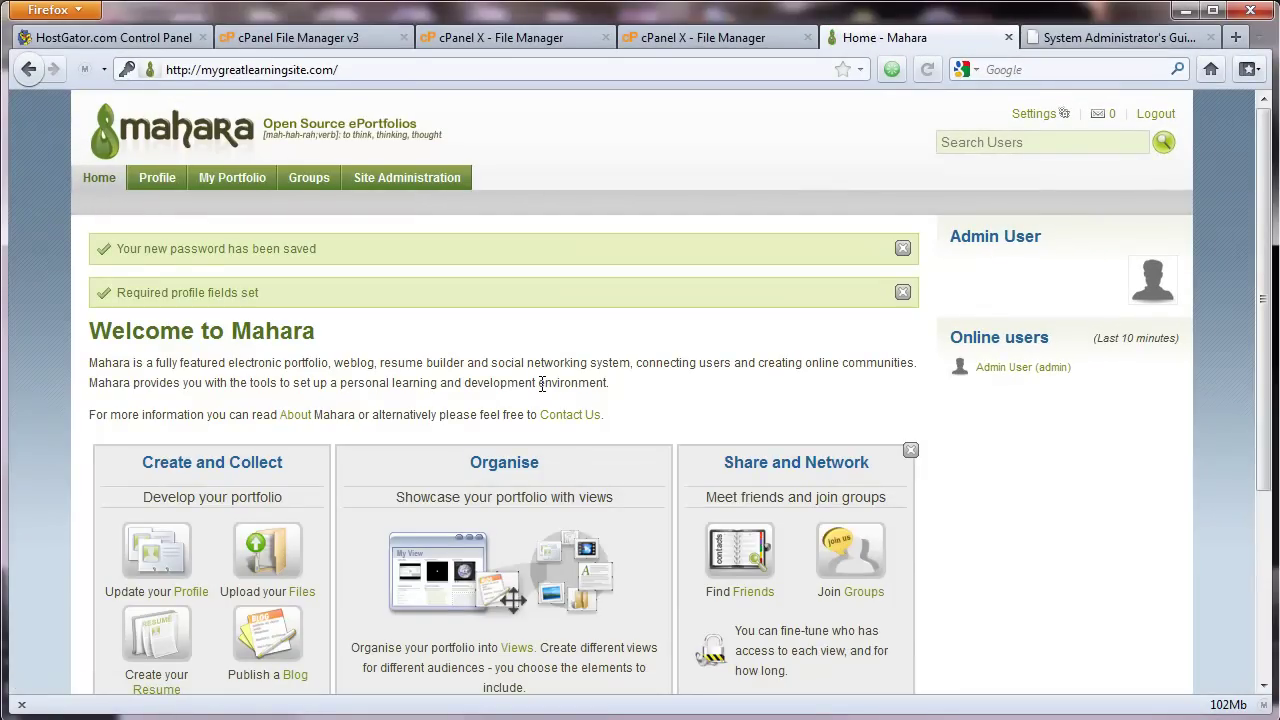
Step: Open Site Administration and scroll to the Change password form below the register_globals warnings
{"action": "scroll", "coordinate": [541, 385], "scroll_direction": "down", "scroll_amount": 6}
{"action": "scroll", "coordinate": [538, 392], "scroll_direction": "up", "scroll_amount": 6}
{"action": "left_click", "coordinate": [419, 184]}
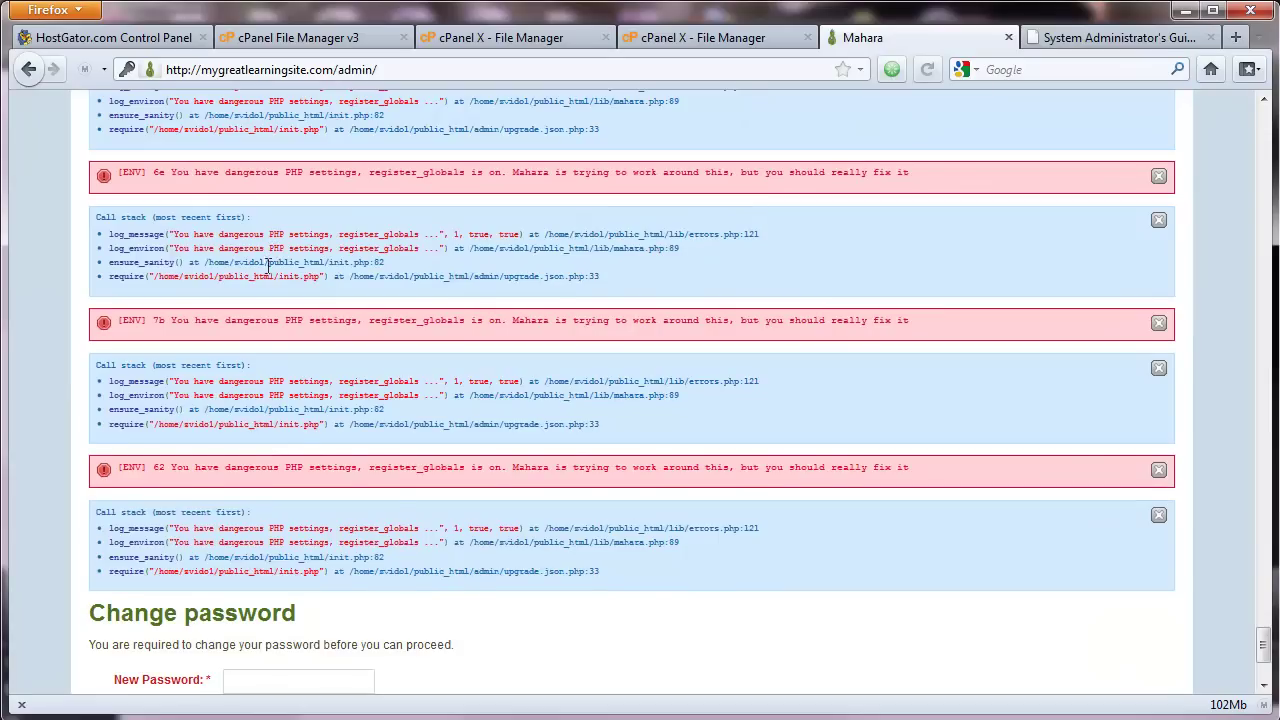
{"action": "scroll", "coordinate": [268, 268], "scroll_direction": "up", "scroll_amount": 5}
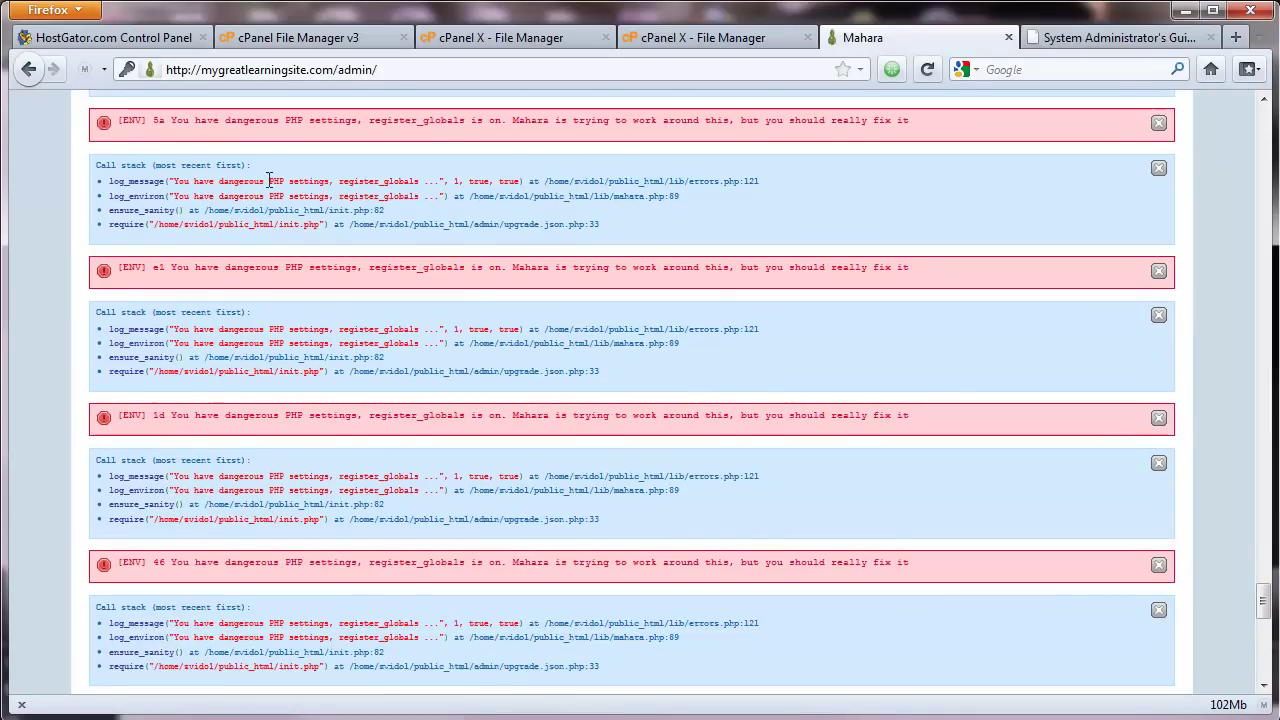
{"action": "scroll", "coordinate": [267, 190], "scroll_direction": "up", "scroll_amount": 4}
{"action": "scroll", "coordinate": [390, 220], "scroll_direction": "up", "scroll_amount": 5}
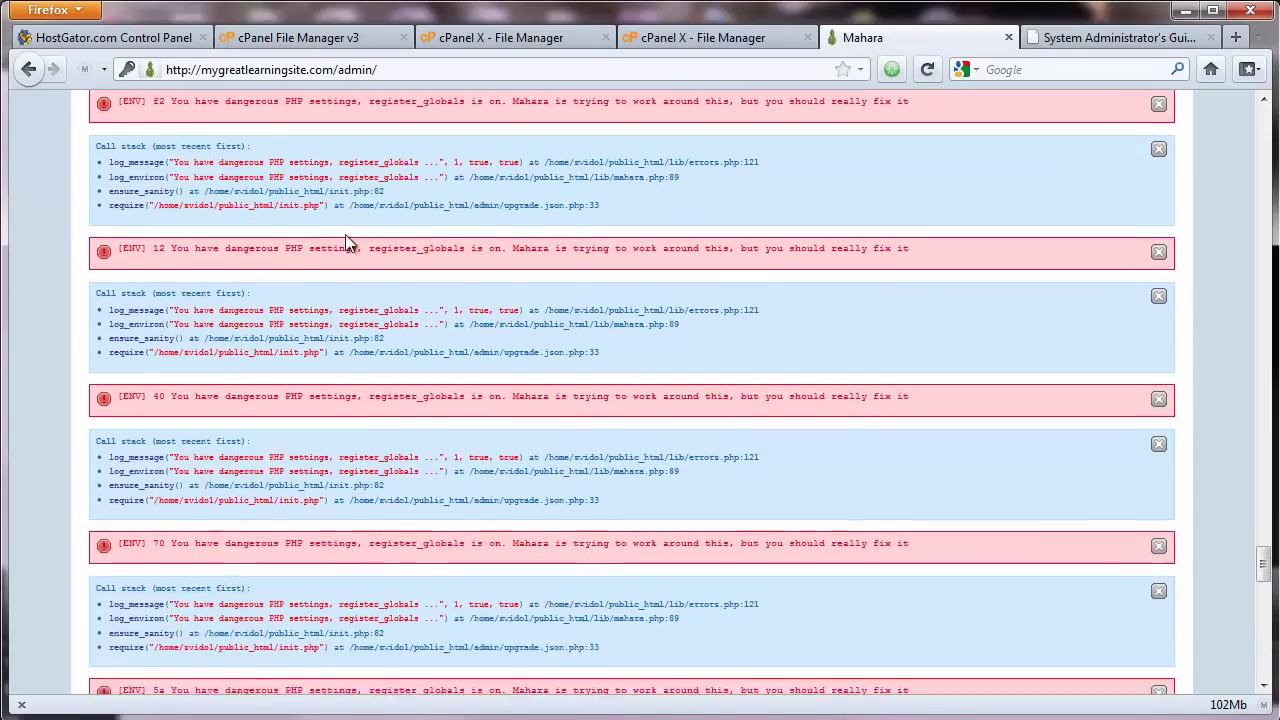
{"action": "scroll", "coordinate": [346, 237], "scroll_direction": "up", "scroll_amount": 5}
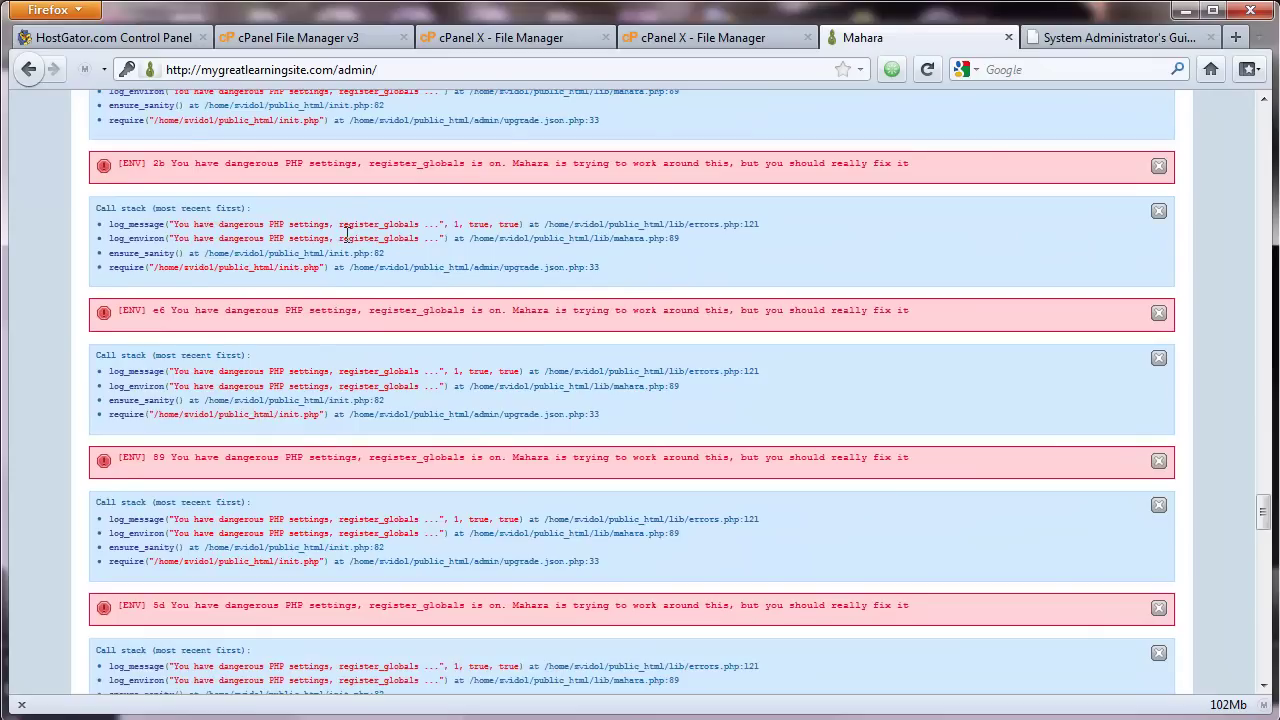
{"action": "scroll", "coordinate": [346, 233], "scroll_direction": "down", "scroll_amount": 10}
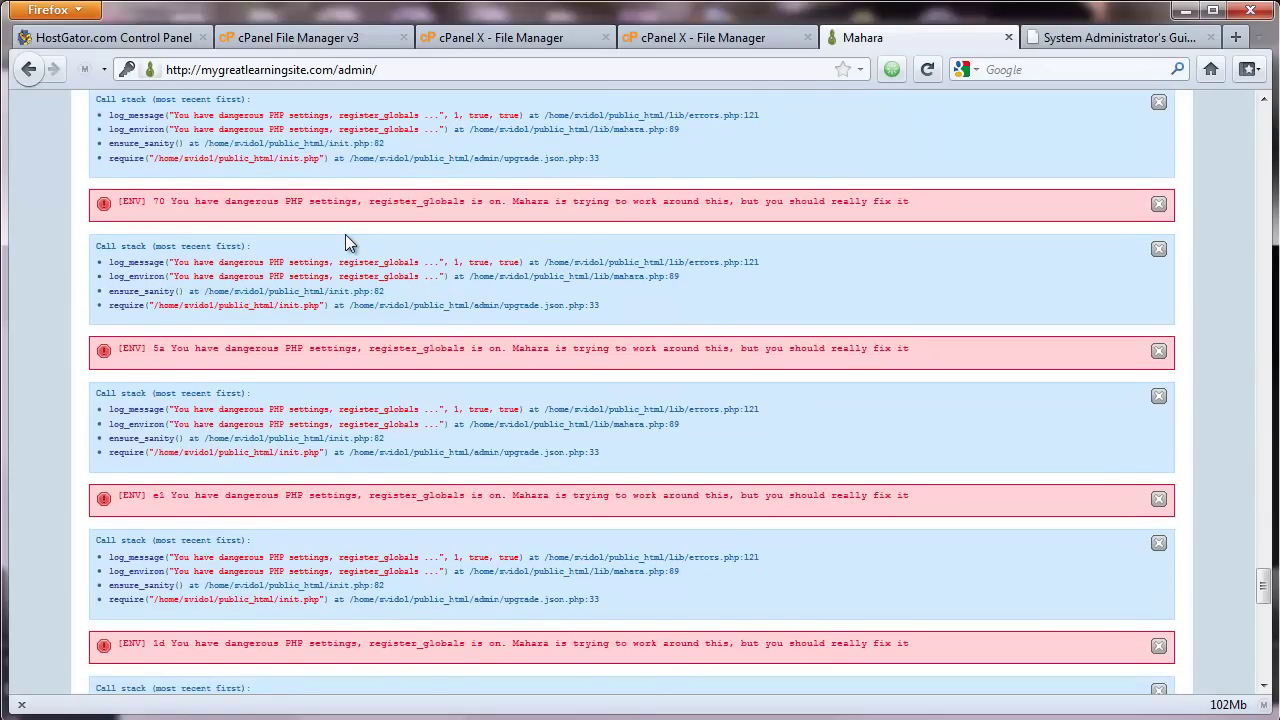
{"action": "scroll", "coordinate": [345, 234], "scroll_direction": "down", "scroll_amount": 8}
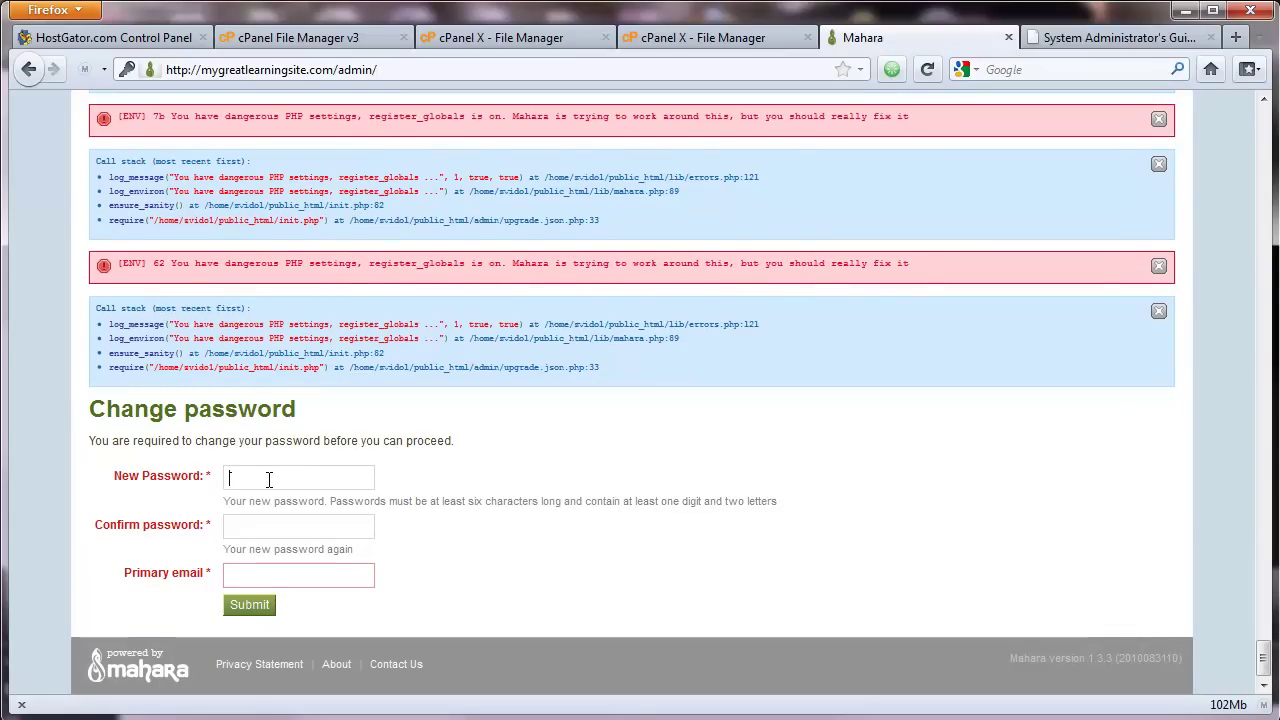
Step: Re-enter the new password, choose the suggested primary email, and submit the form again
{"action": "type", "text": "••••••"}
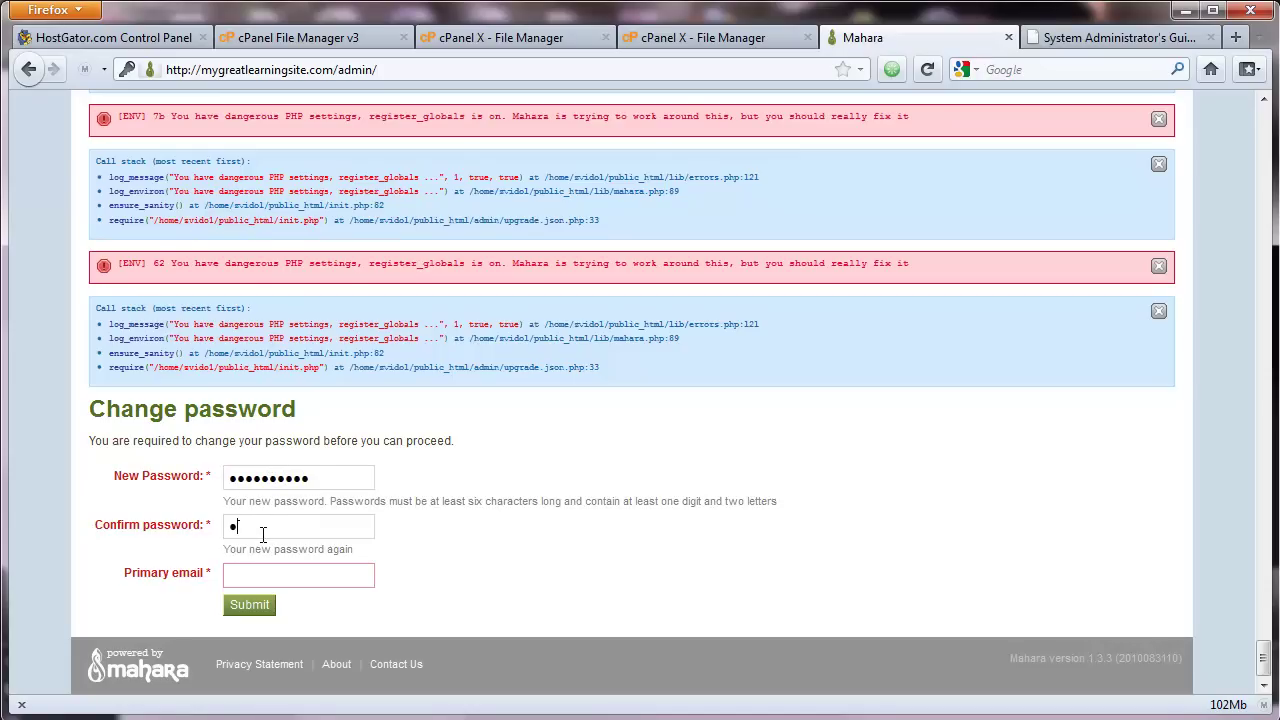
{"action": "type", "text": "••"}
{"action": "left_click", "coordinate": [270, 575]}
{"action": "type", "text": "ad"}
{"action": "left_click", "coordinate": [272, 599]}
{"action": "left_click", "coordinate": [262, 607]}
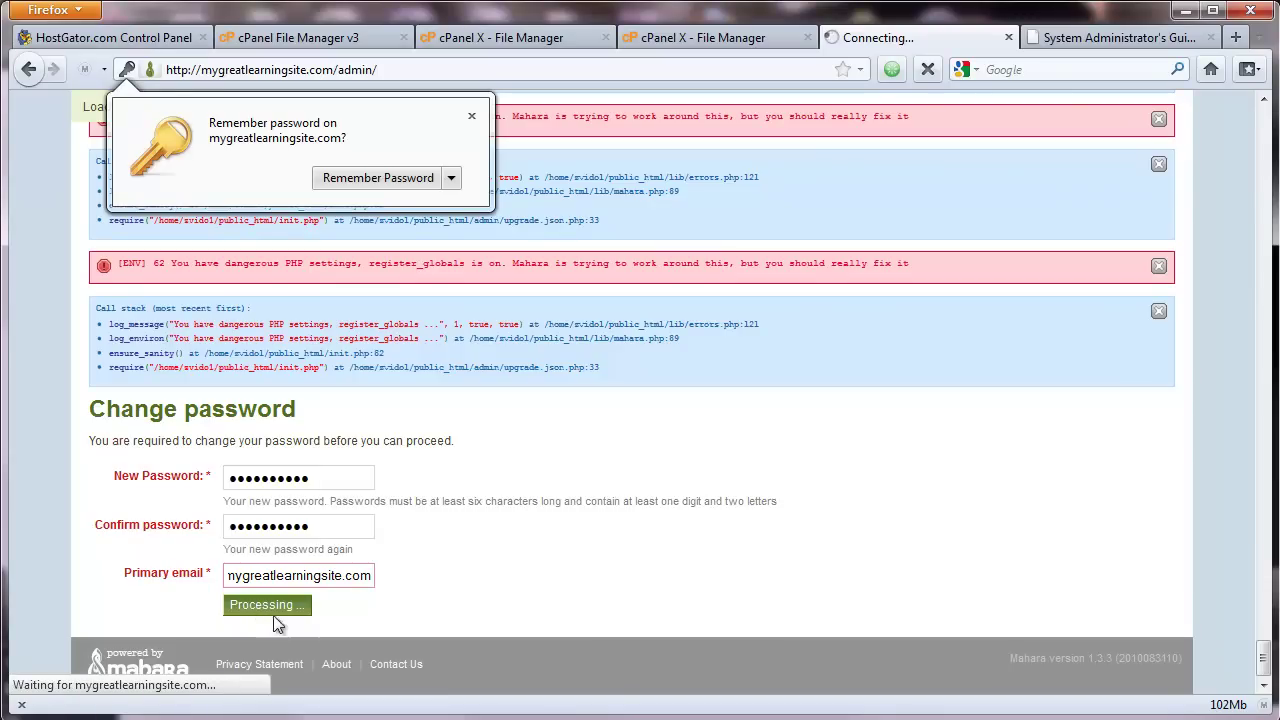
Step: Dismiss the remember-password prompt, open Site Administration, and review its site information
{"action": "left_click", "coordinate": [472, 117]}
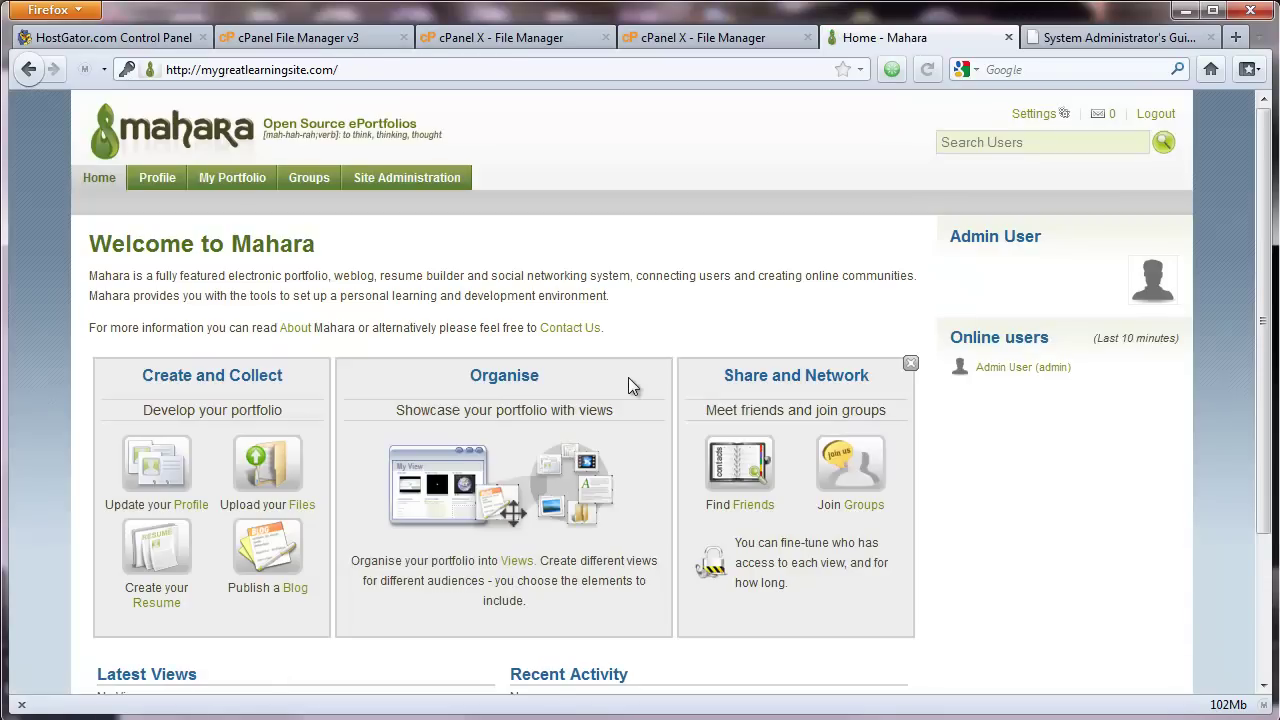
{"action": "scroll", "coordinate": [630, 380], "scroll_direction": "down", "scroll_amount": 4}
{"action": "scroll", "coordinate": [630, 380], "scroll_direction": "up", "scroll_amount": 4}
{"action": "left_click", "coordinate": [394, 178]}
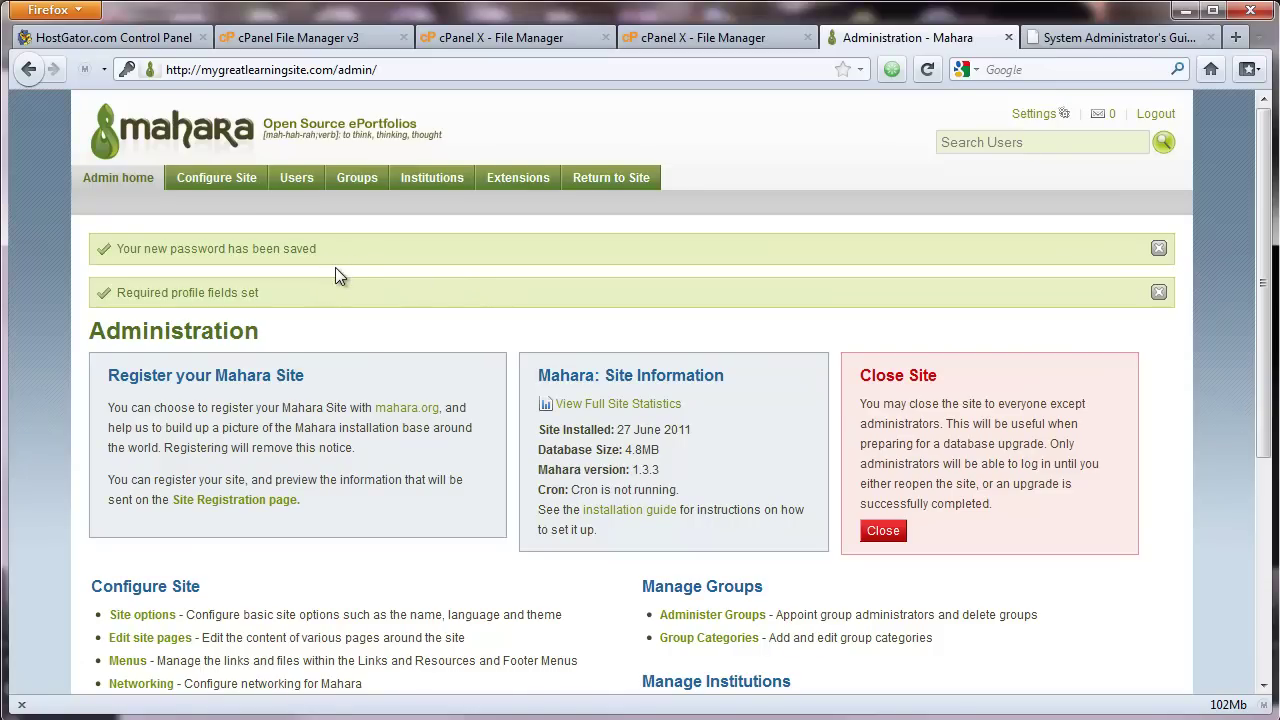
{"action": "scroll", "coordinate": [335, 276], "scroll_direction": "down", "scroll_amount": 1}
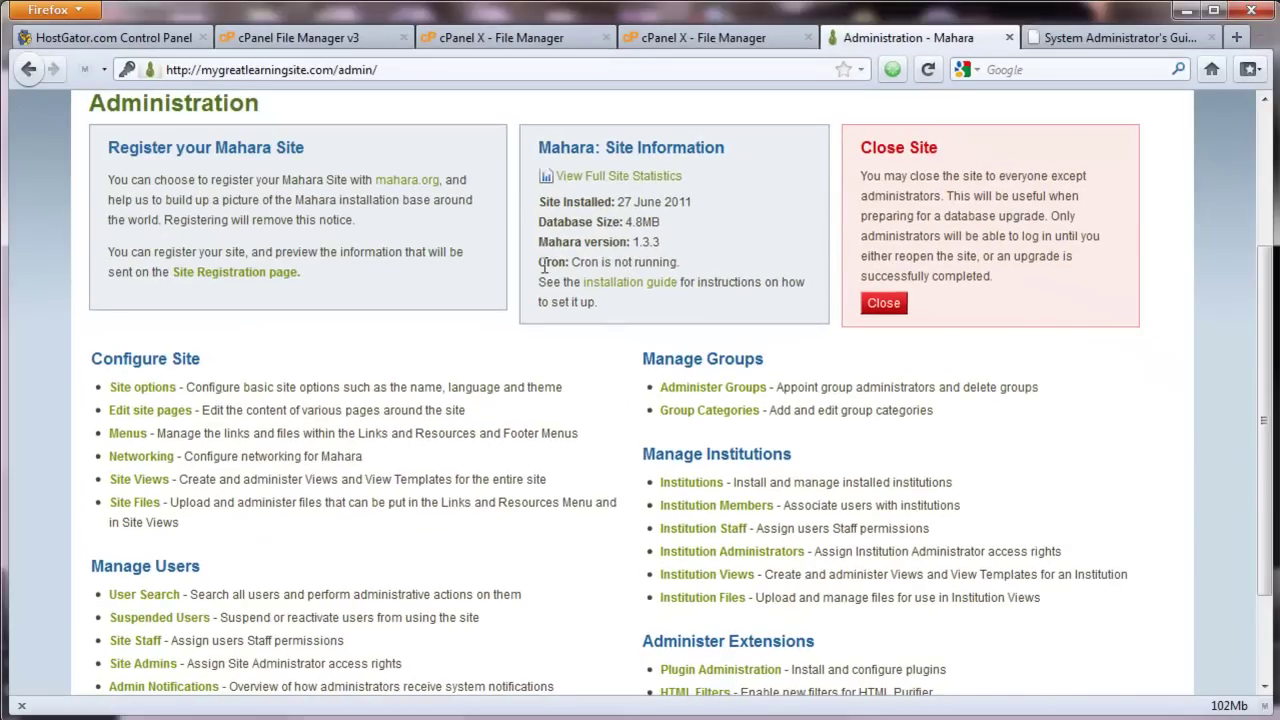
{"action": "scroll", "coordinate": [544, 265], "scroll_direction": "up", "scroll_amount": 2}
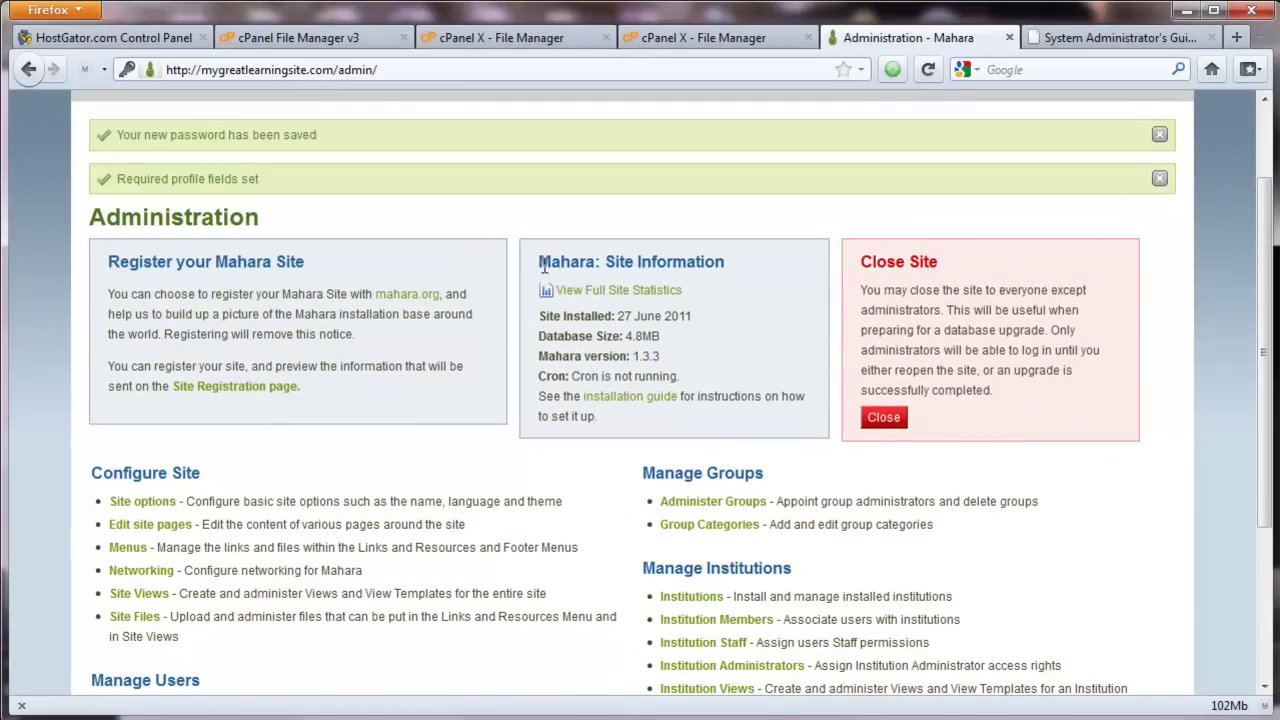
{"action": "scroll", "coordinate": [544, 265], "scroll_direction": "up", "scroll_amount": 2}
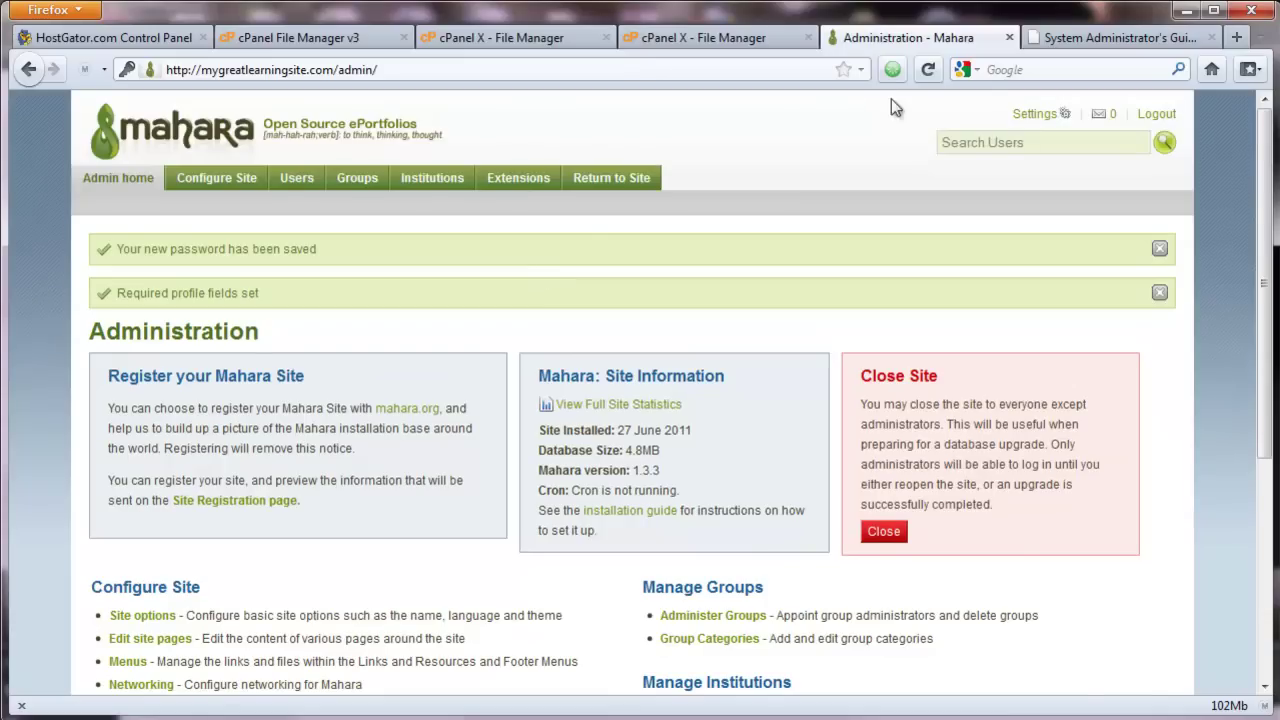
{"action": "left_click", "coordinate": [1100, 41]}
Step: Scroll the wiki troubleshooting page to the top, then return to Mahara's Administration page
{"action": "scroll", "coordinate": [745, 178], "scroll_direction": "up", "scroll_amount": 6}
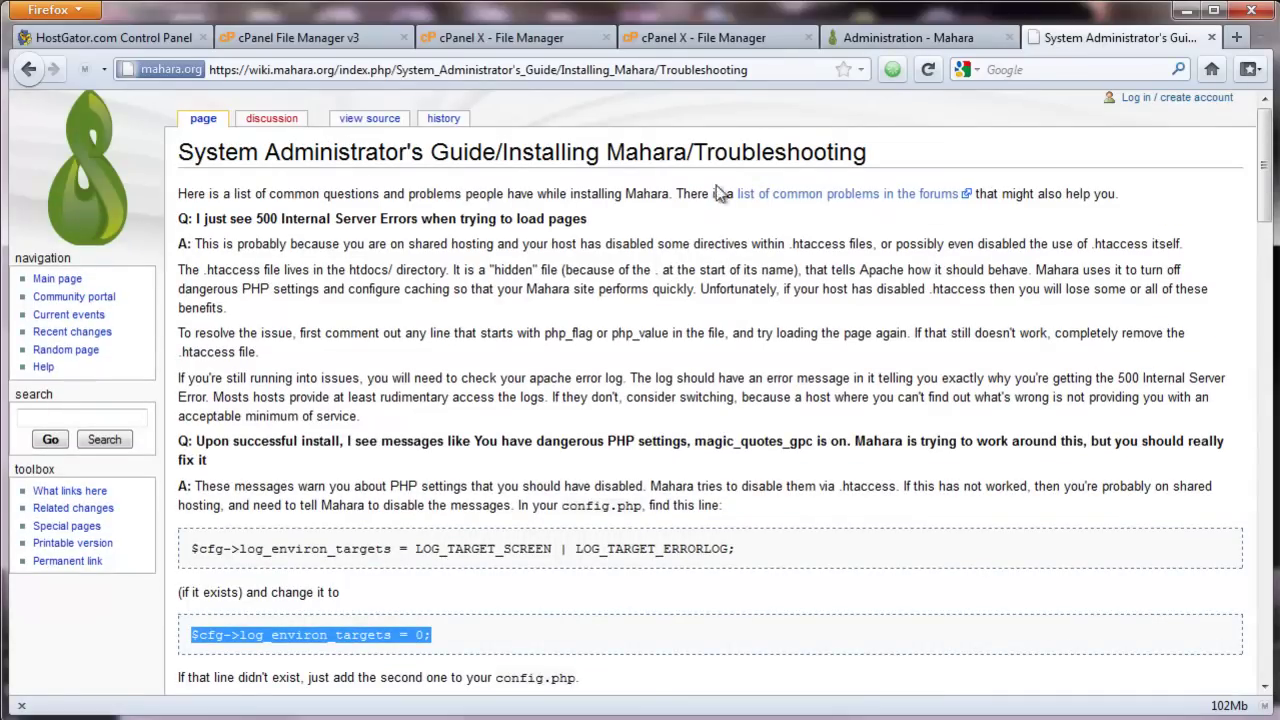
{"action": "left_click", "coordinate": [883, 40]}
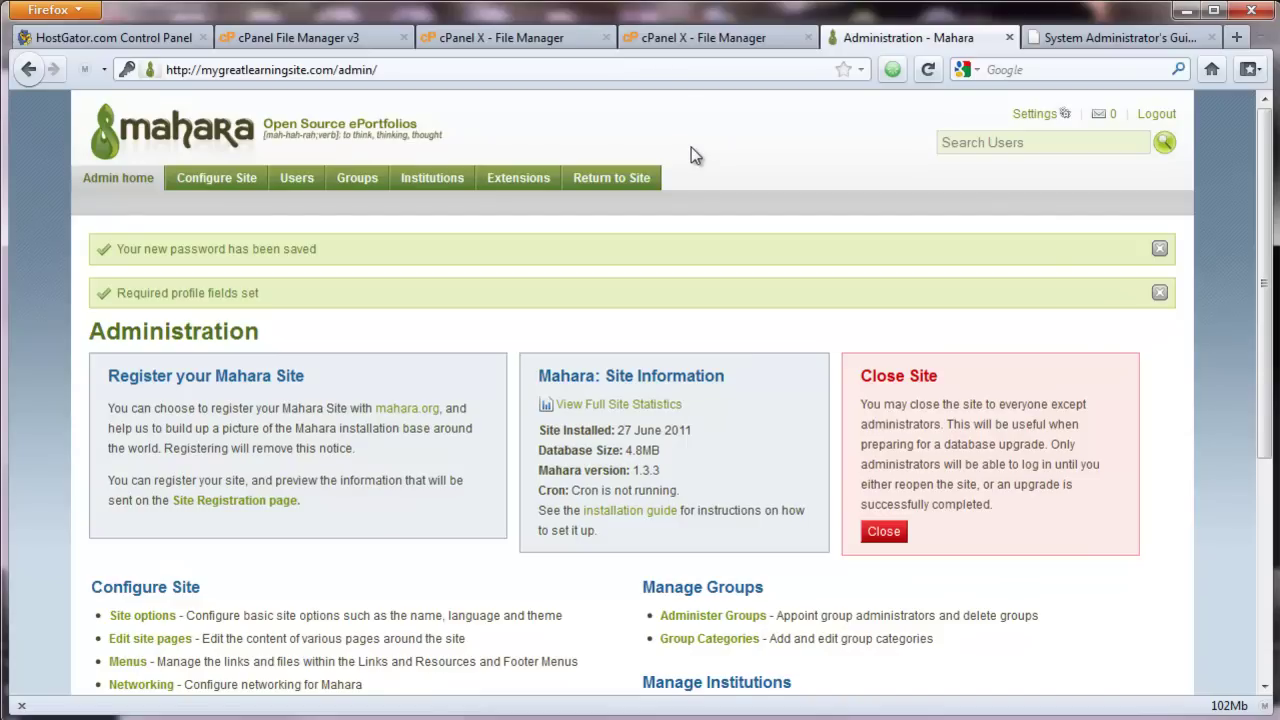
{"action": "scroll", "coordinate": [691, 147], "scroll_direction": "down", "scroll_amount": 2}
{"action": "scroll", "coordinate": [691, 147], "scroll_direction": "up", "scroll_amount": 2}
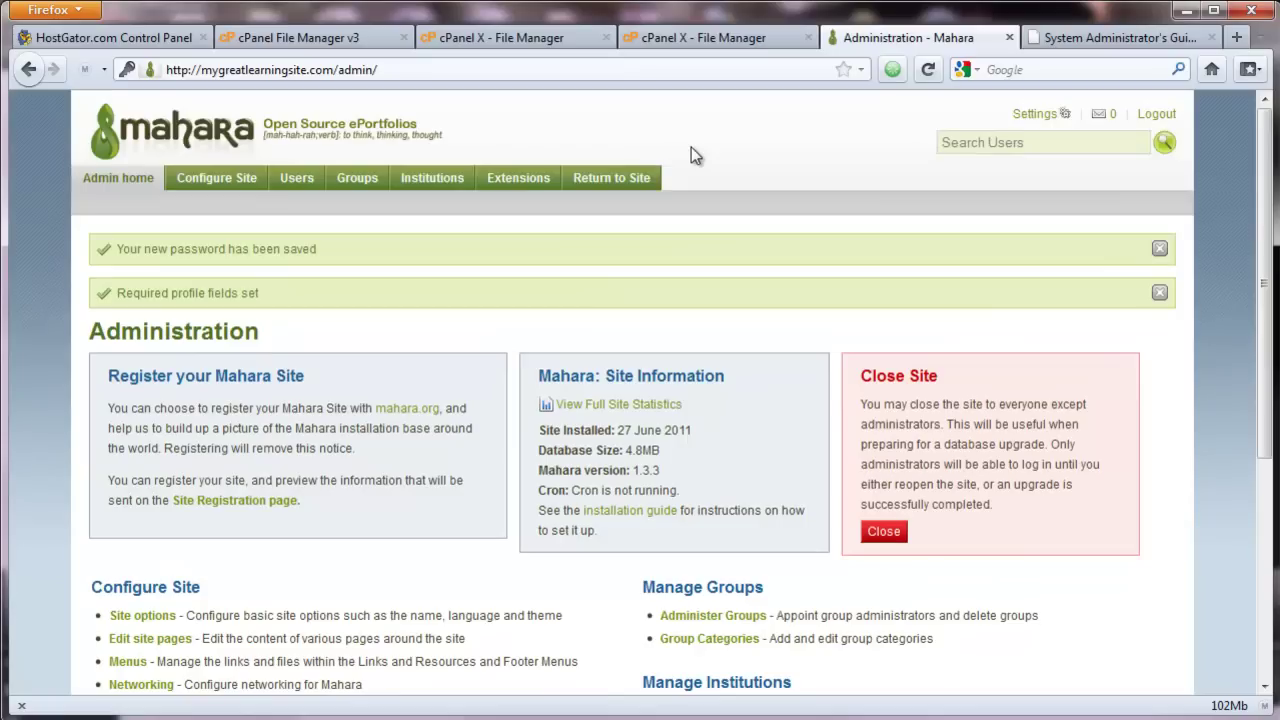